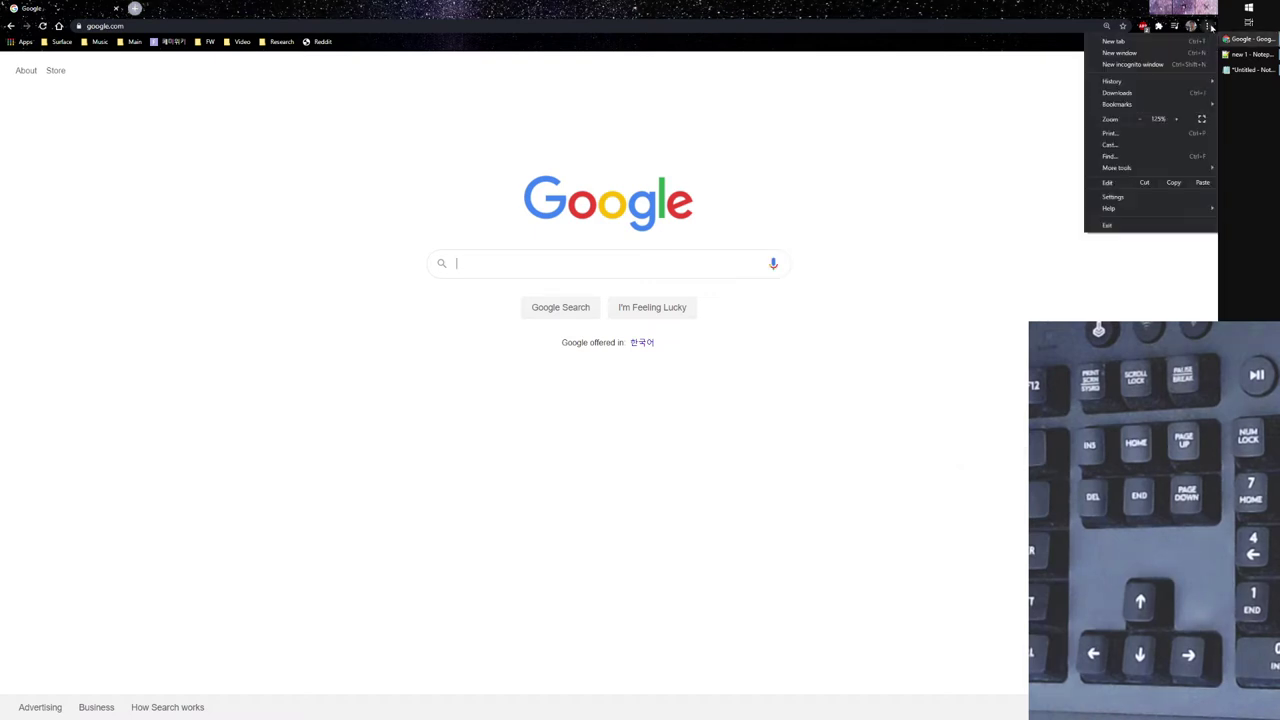
Confirm on the About Chrome page that version 86.0.4240.75 is up to date, then return to the Google tab.
{"action": "left_click", "coordinate": [1122, 207]}
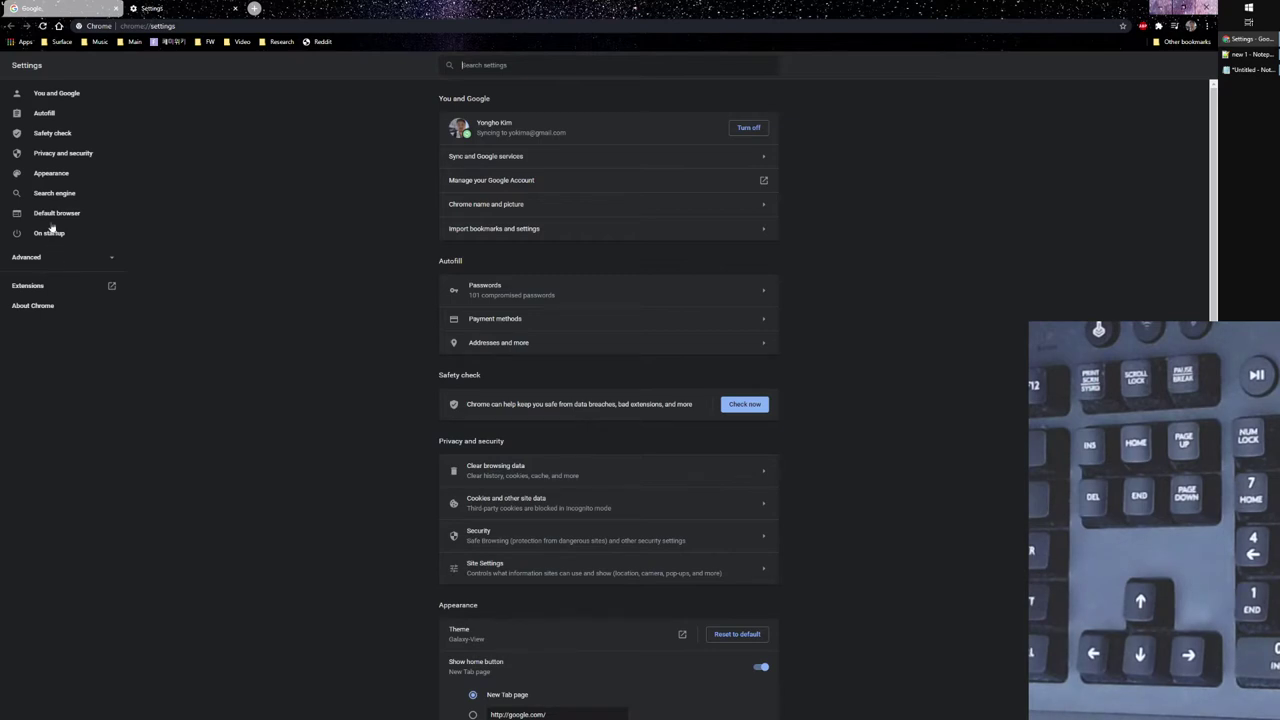
{"action": "left_click", "coordinate": [46, 307]}
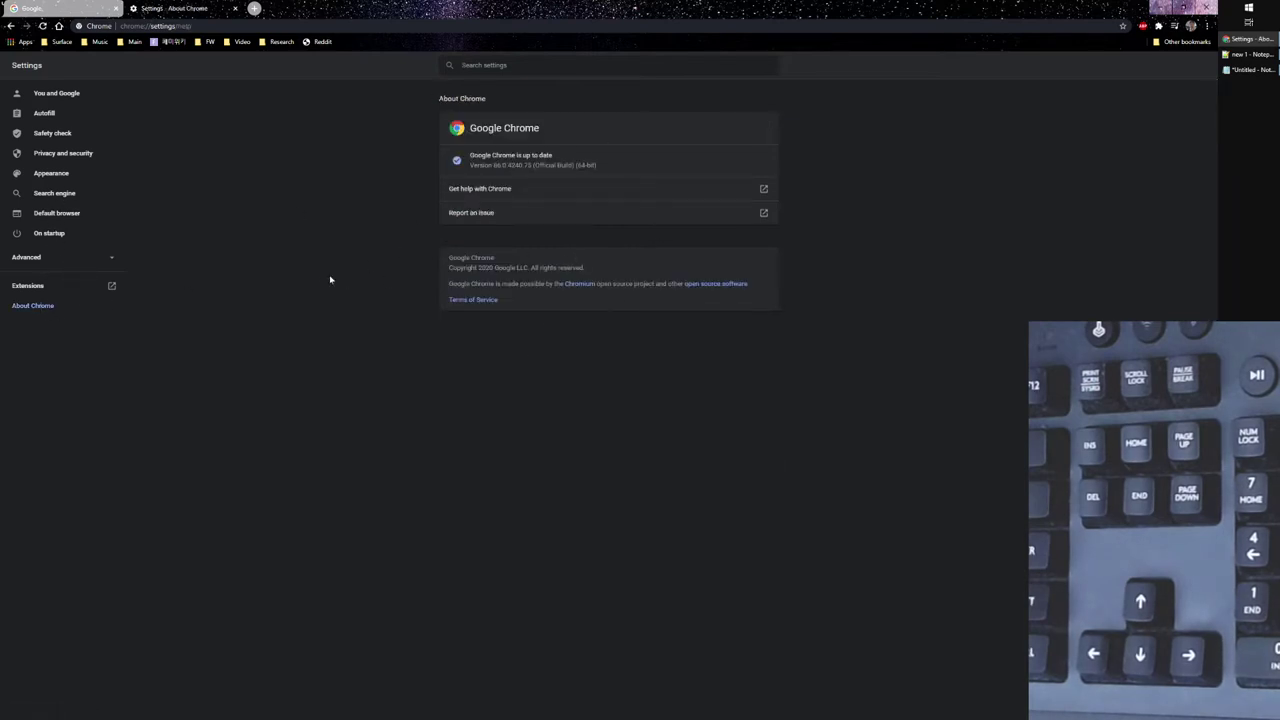
{"action": "key", "text": "ctrl+plus"}
{"action": "key", "text": "ctrl+plus"}
{"action": "key", "text": "ctrl+plus"}
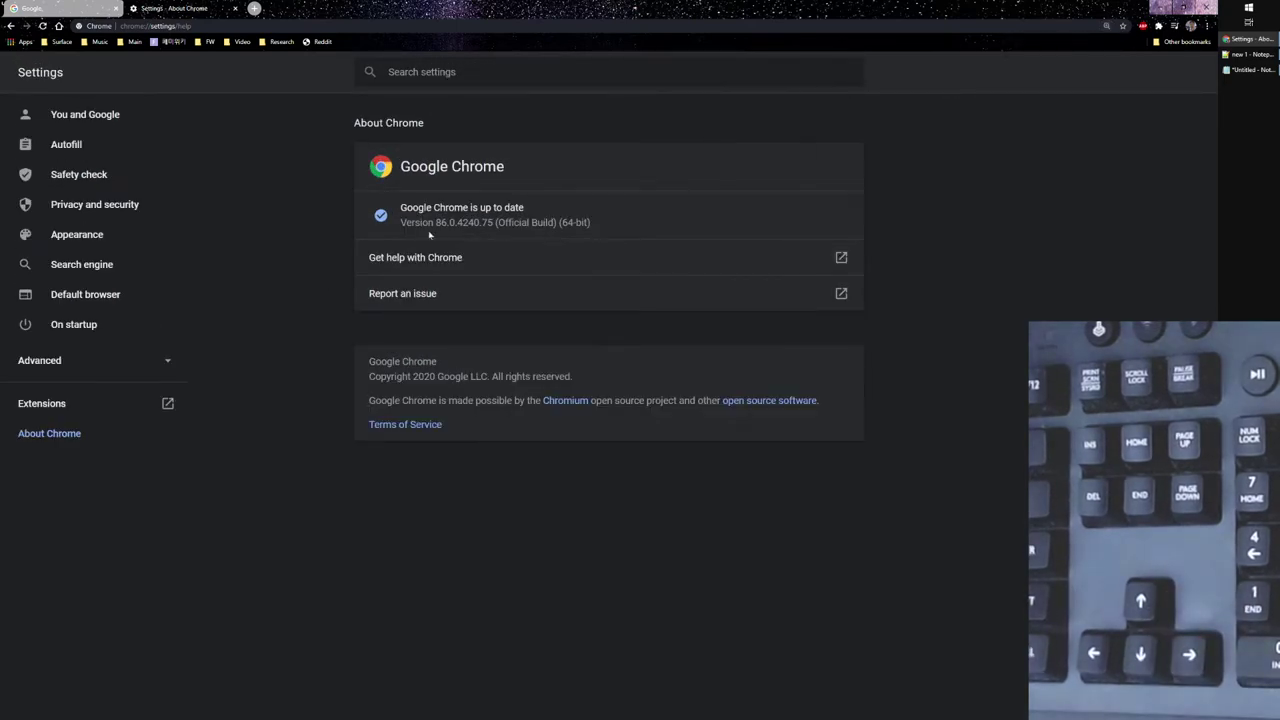
{"action": "left_click", "coordinate": [87, 8]}
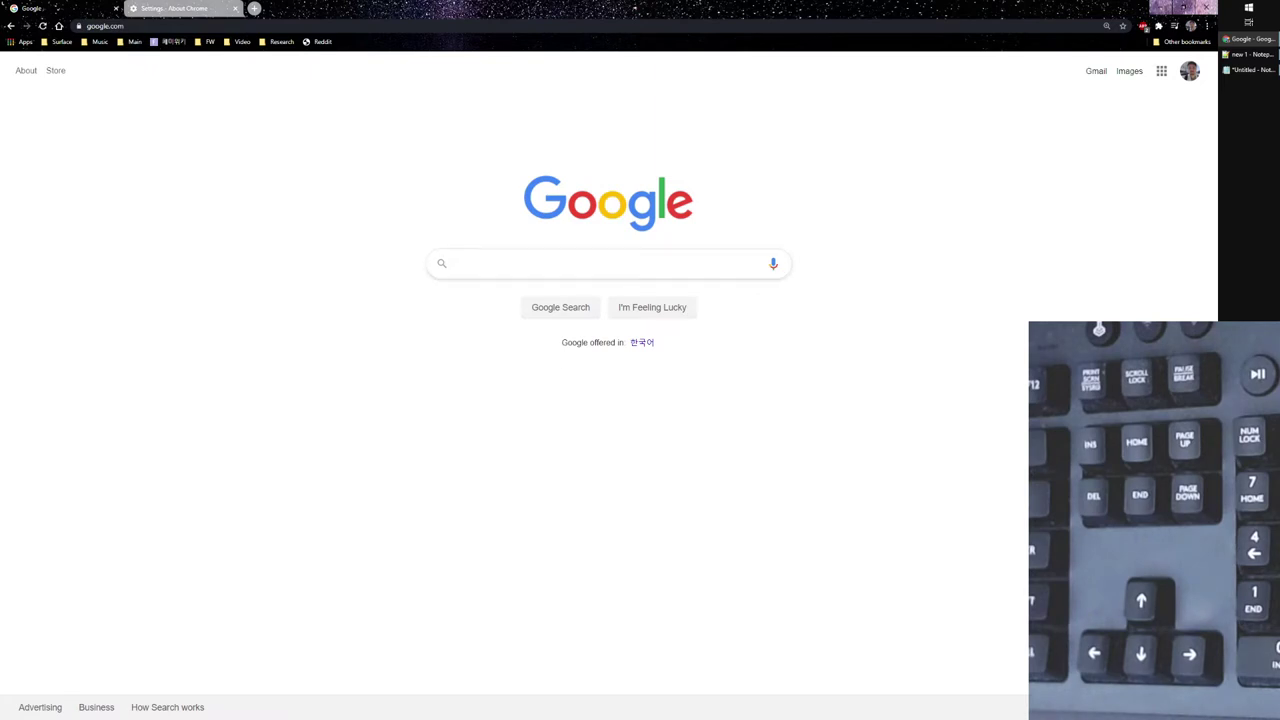
Search Google for 'sample text'.
{"action": "left_click", "coordinate": [529, 280]}
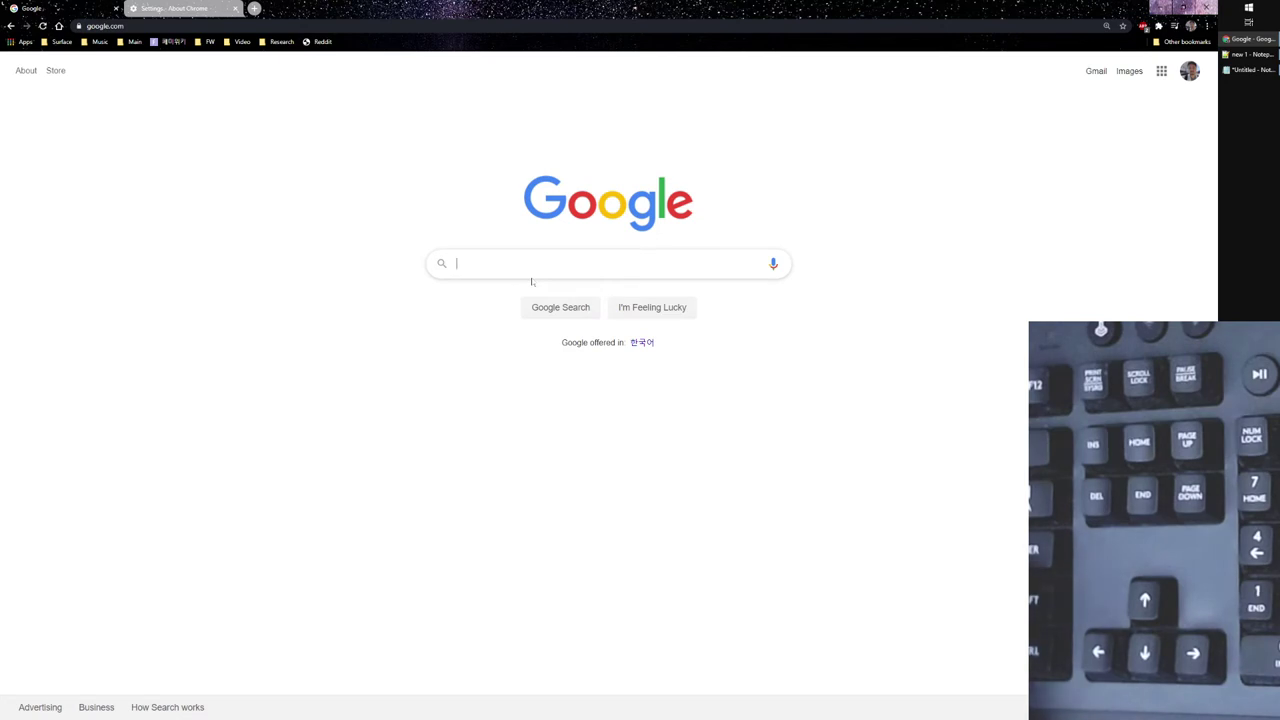
{"action": "type", "text": "sample text"}
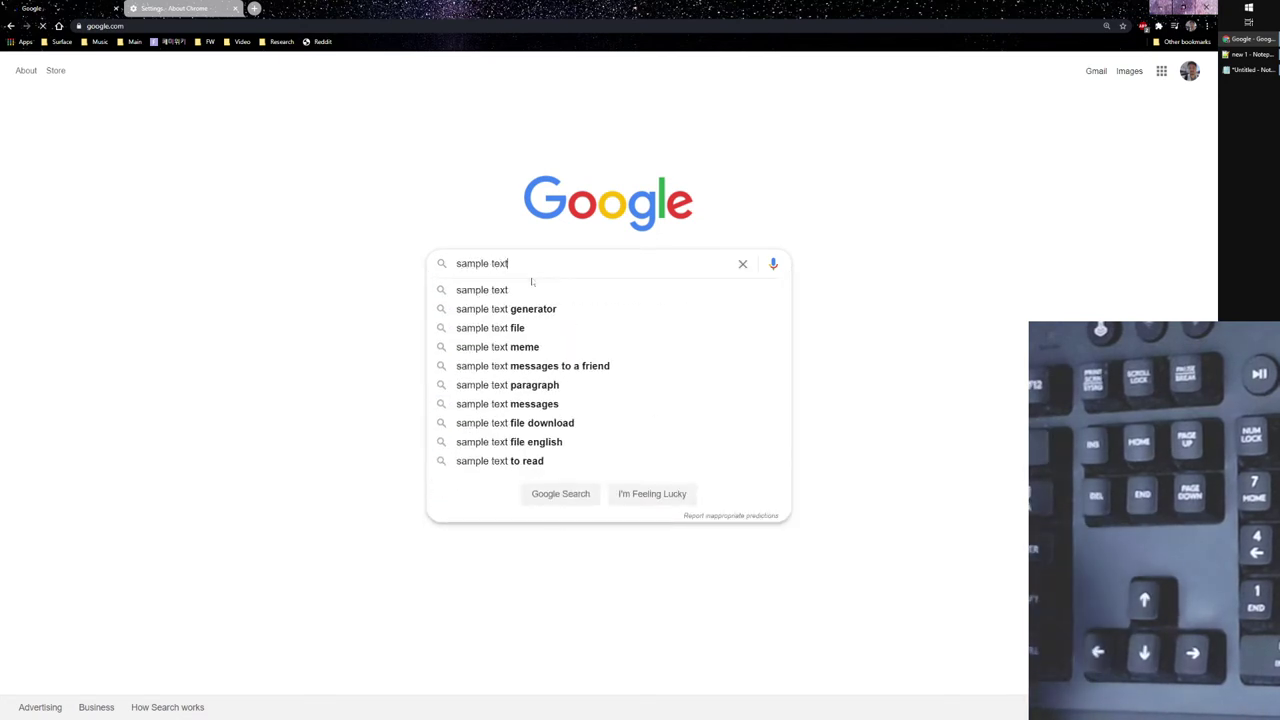
{"action": "key", "text": "Return"}
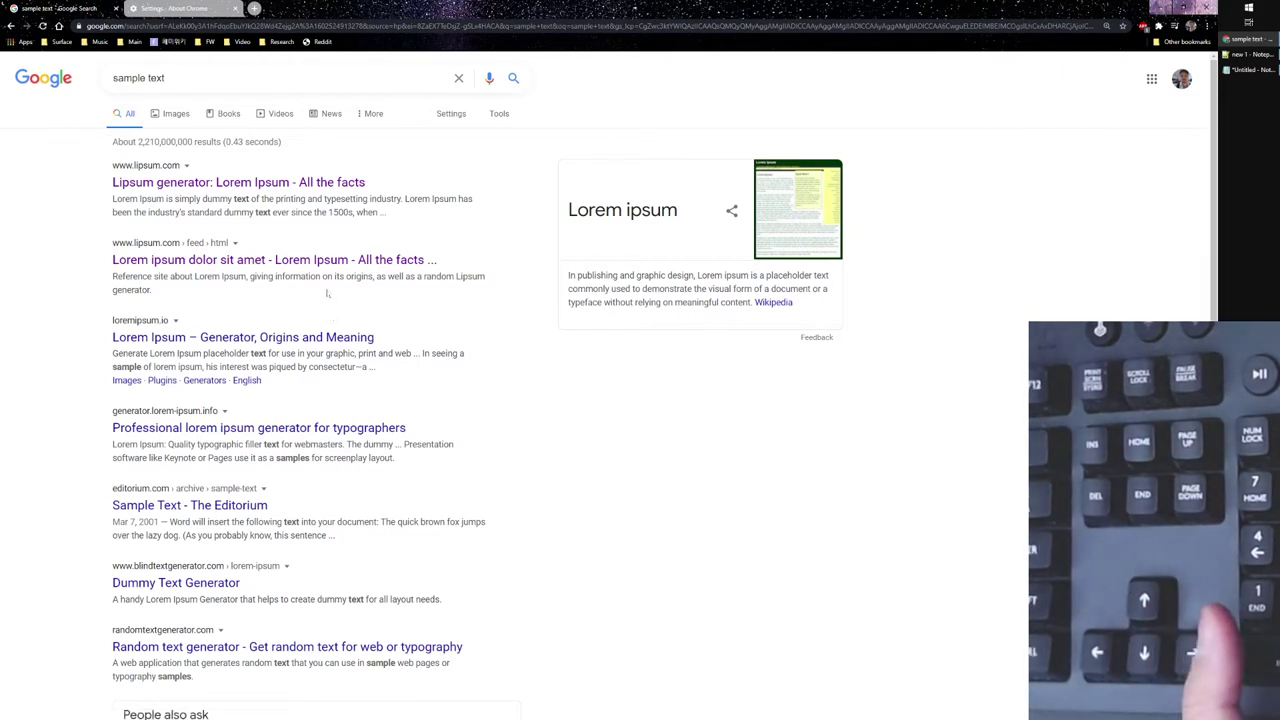
Zoom the results in twice and select 'Ipsum is' in the first snippet with the keyboard.
{"action": "key", "text": "ctrl+plus"}
{"action": "key", "text": "ctrl+plus"}
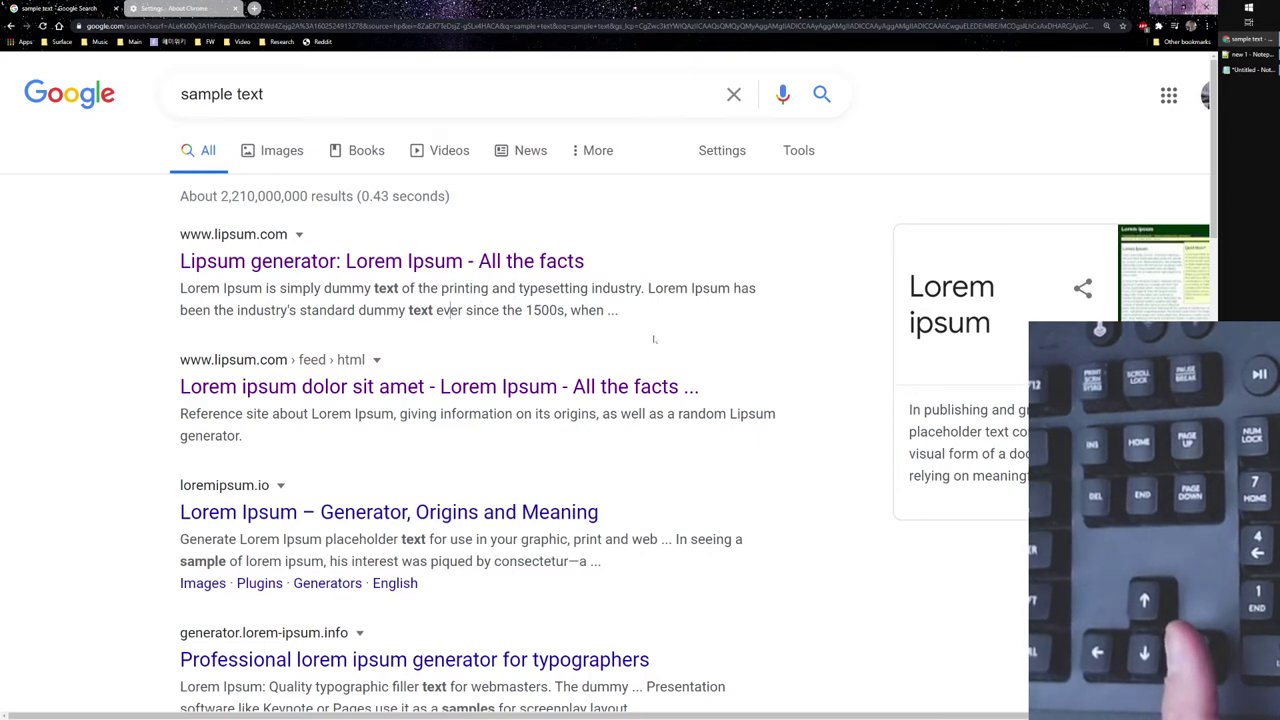
{"action": "key", "text": "ctrl+plus"}
{"action": "key", "text": "ctrl+plus"}
{"action": "key", "text": "ctrl+plus"}
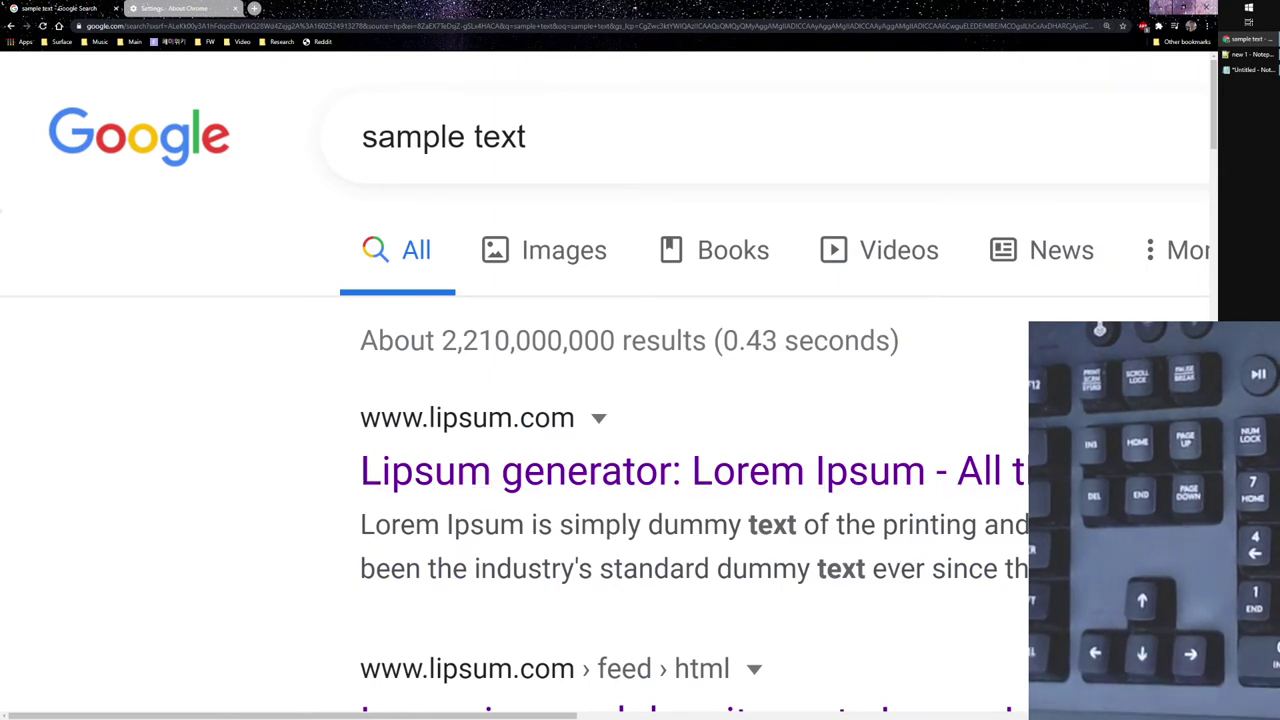
{"action": "key", "text": "ctrl+Left"}
{"action": "key", "text": "ctrl+shift+Right"}
{"action": "key", "text": "ctrl+shift+Right"}
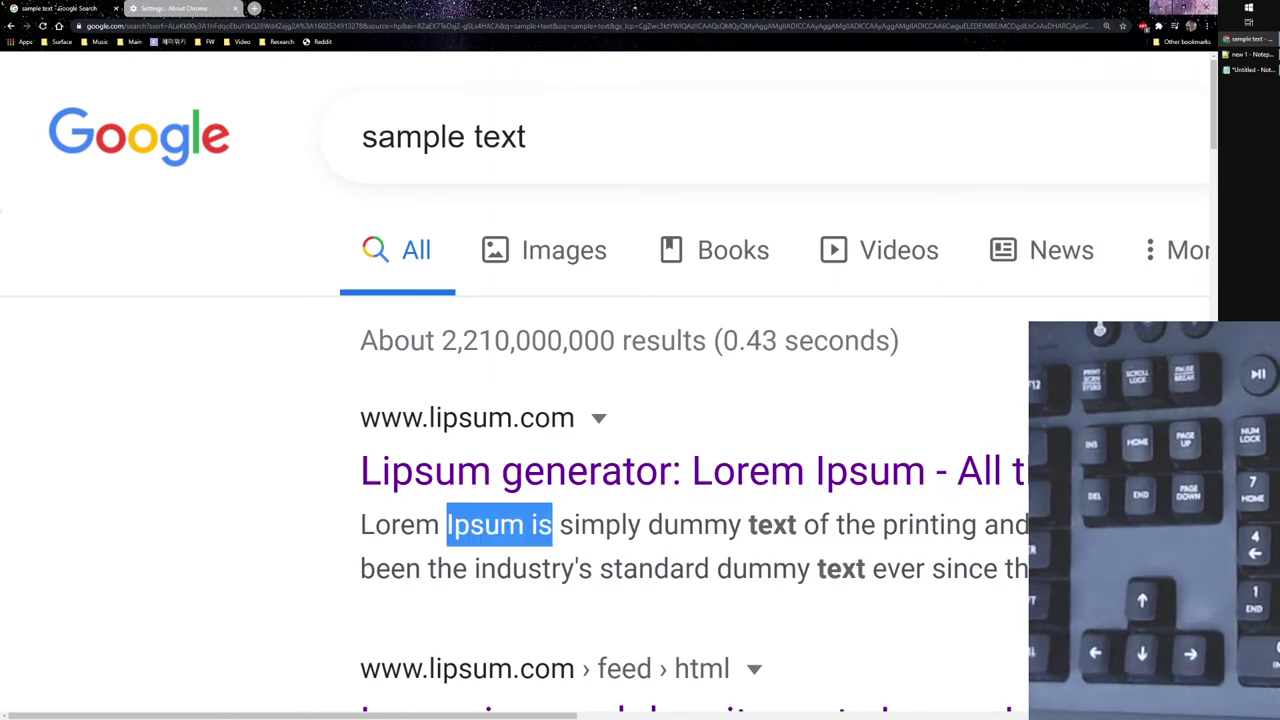
{"action": "key", "text": "Left"}
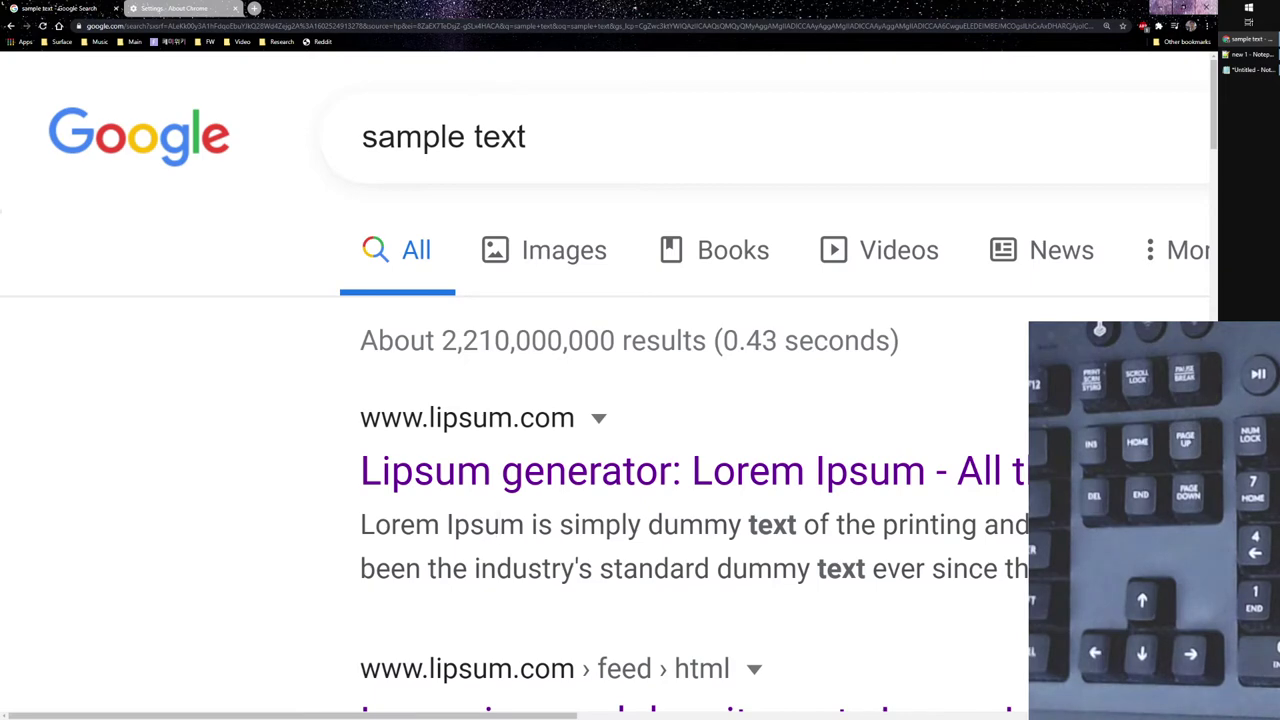
Open wikipedia.org in a new tab and log in to English Wikipedia with the saved password.
{"action": "key", "text": "ctrl+t"}
{"action": "type", "text": "w"}
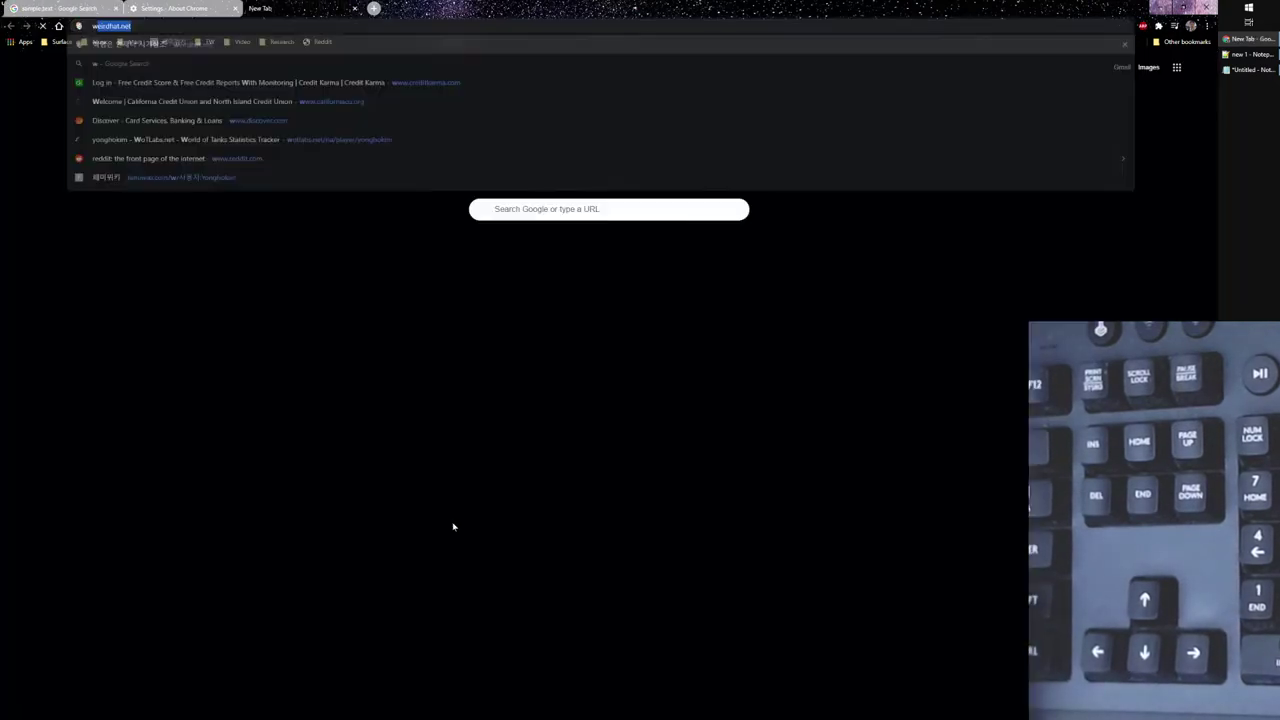
{"action": "type", "text": "ikipedia.org"}
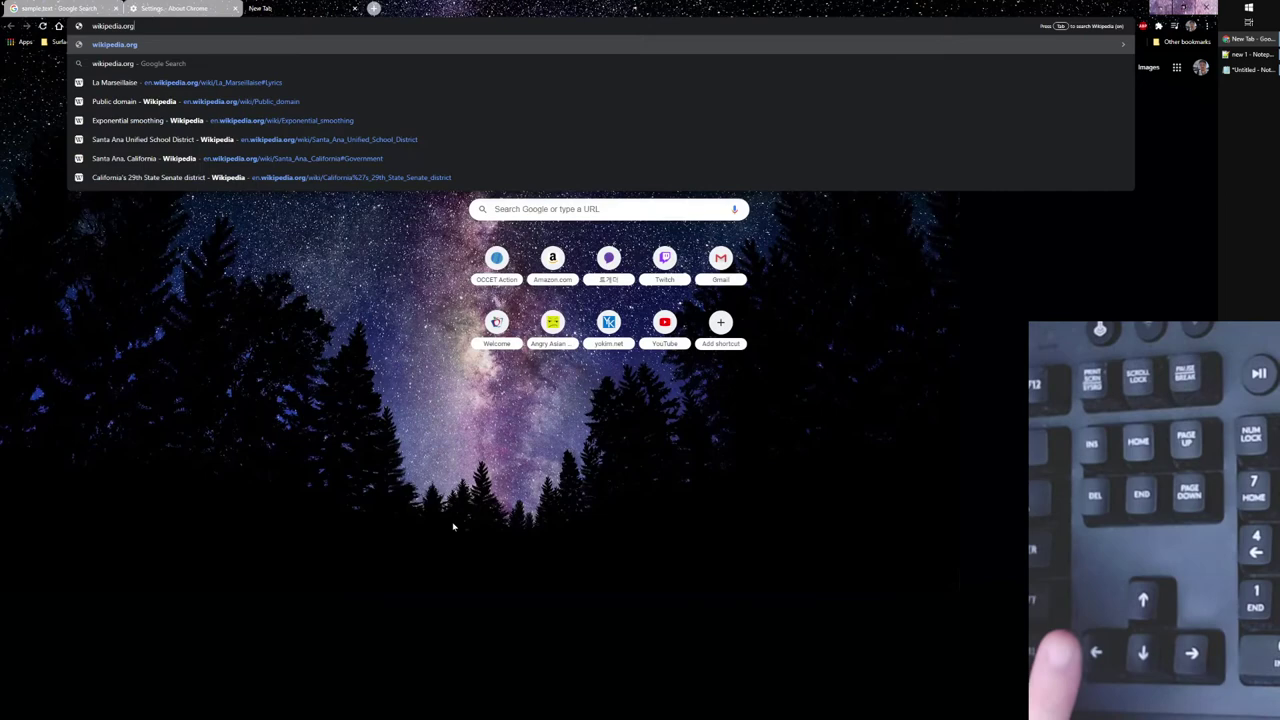
{"action": "key", "text": "Return"}
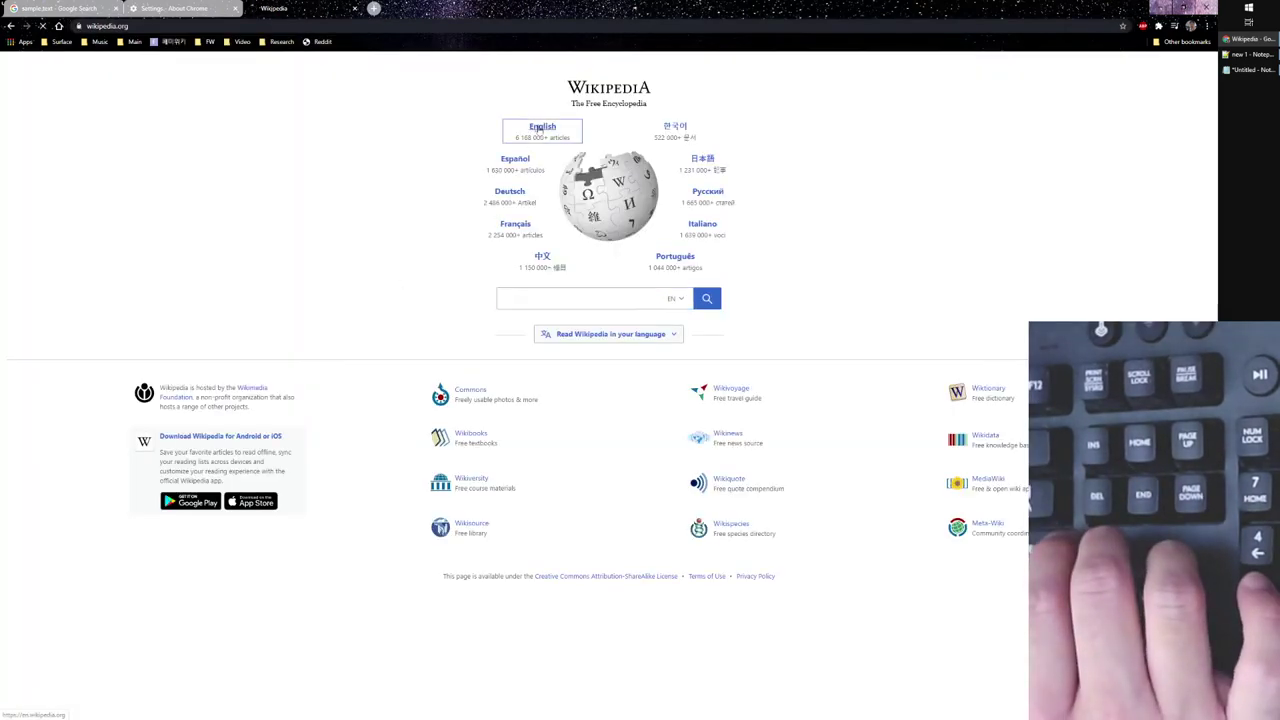
{"action": "left_click", "coordinate": [540, 128]}
{"action": "left_click", "coordinate": [1177, 70]}
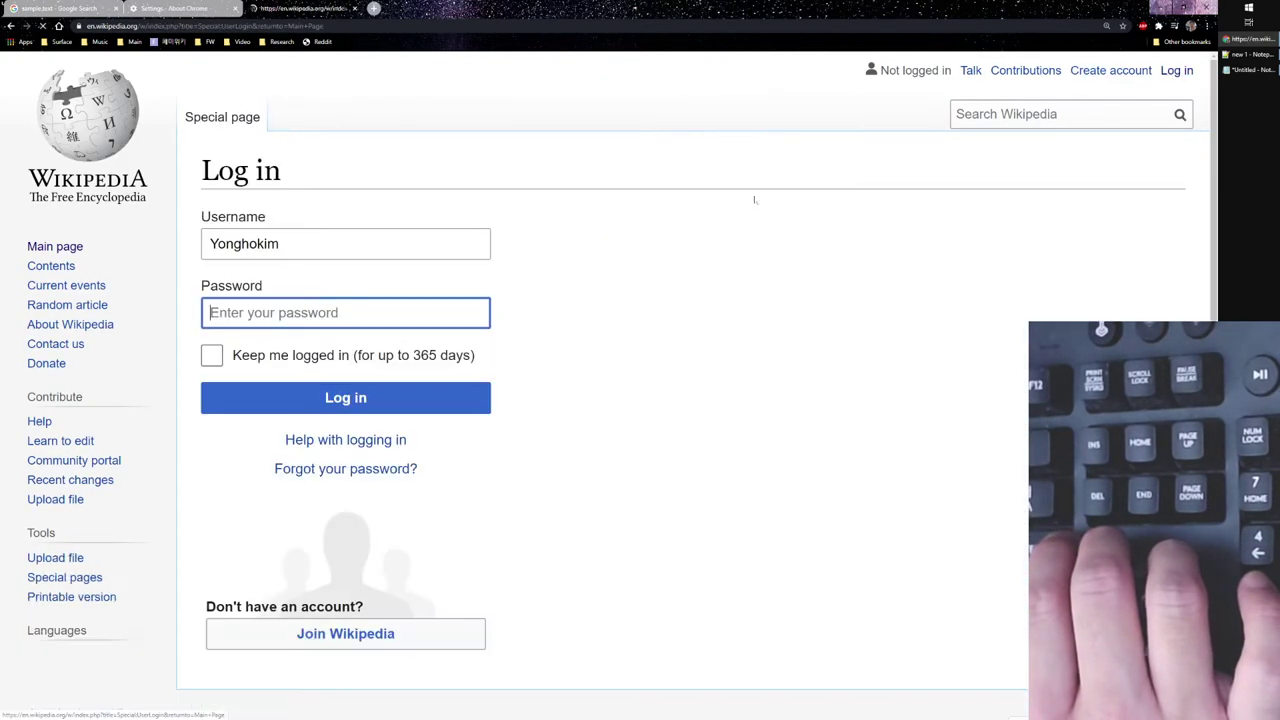
{"action": "left_click", "coordinate": [255, 345]}
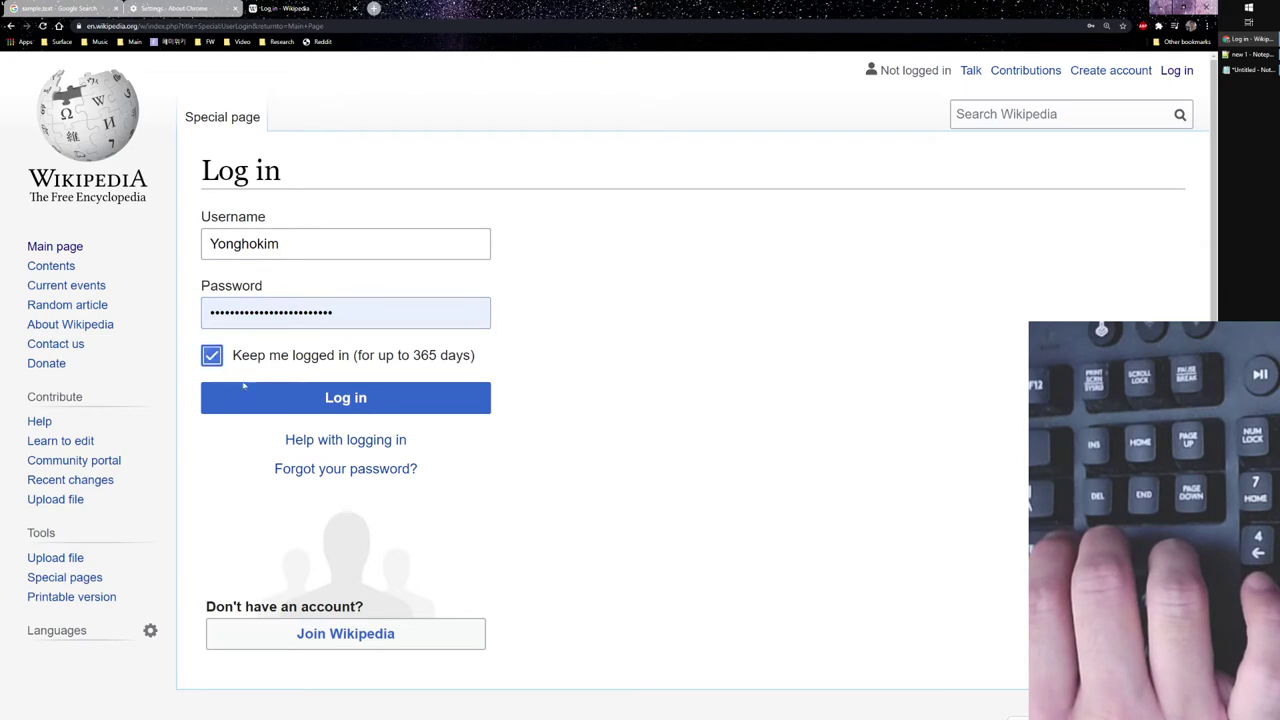
{"action": "left_click", "coordinate": [243, 386]}
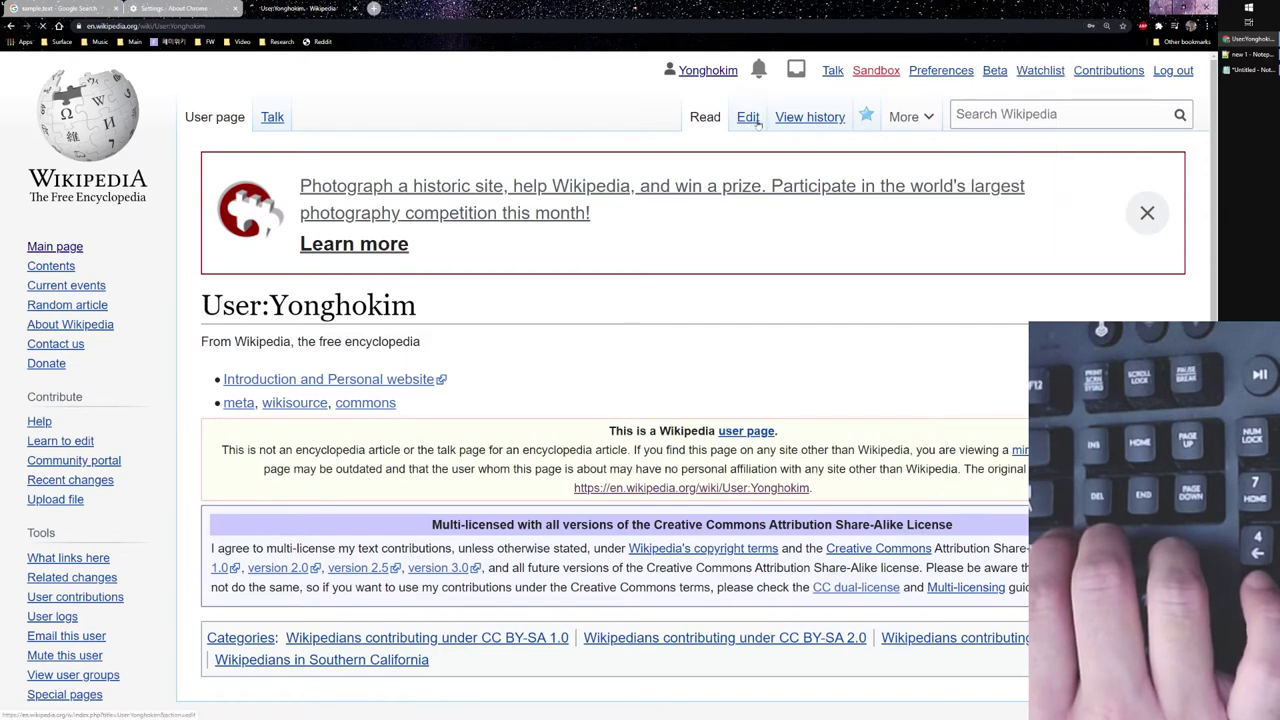
Edit the user page source and insert new lines above the Category line.
{"action": "left_click", "coordinate": [752, 121]}
{"action": "key", "text": "Up"}
{"action": "key", "text": "Up"}
{"action": "key", "text": "Up"}
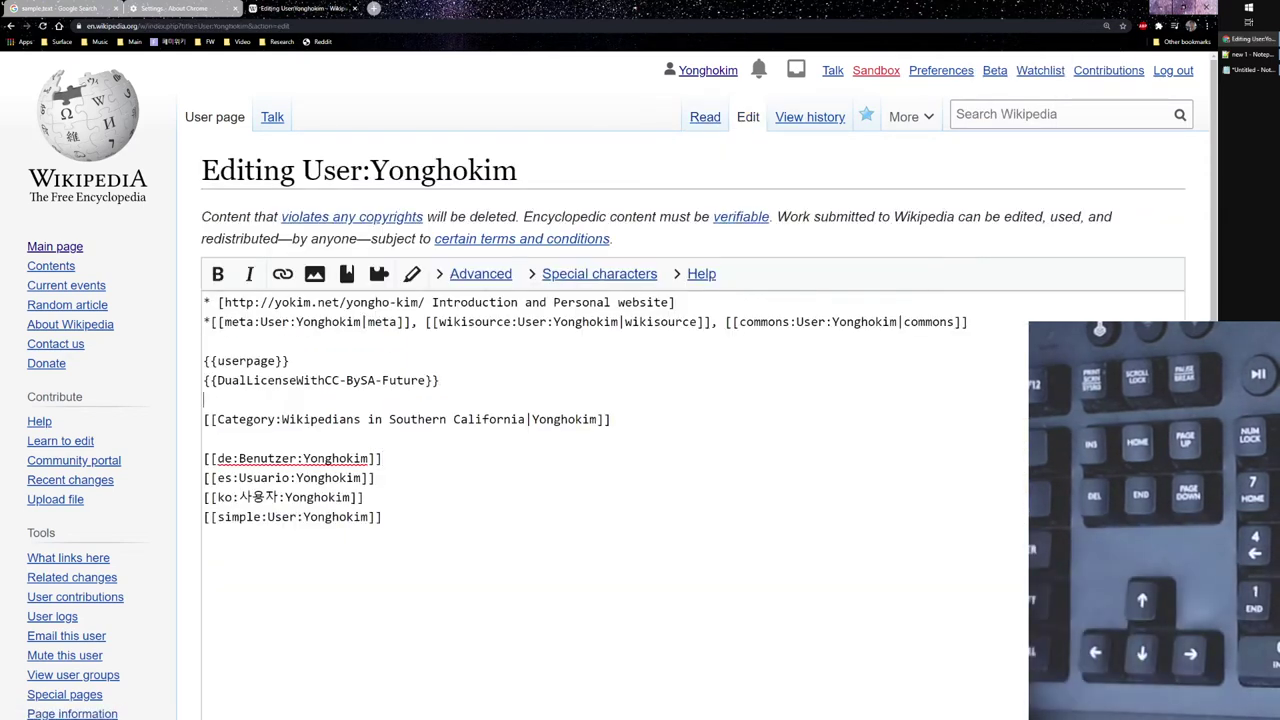
{"action": "key", "text": "Return"}
{"action": "key", "text": "Return"}
{"action": "type", "text": "jlkhkjhkjh"}
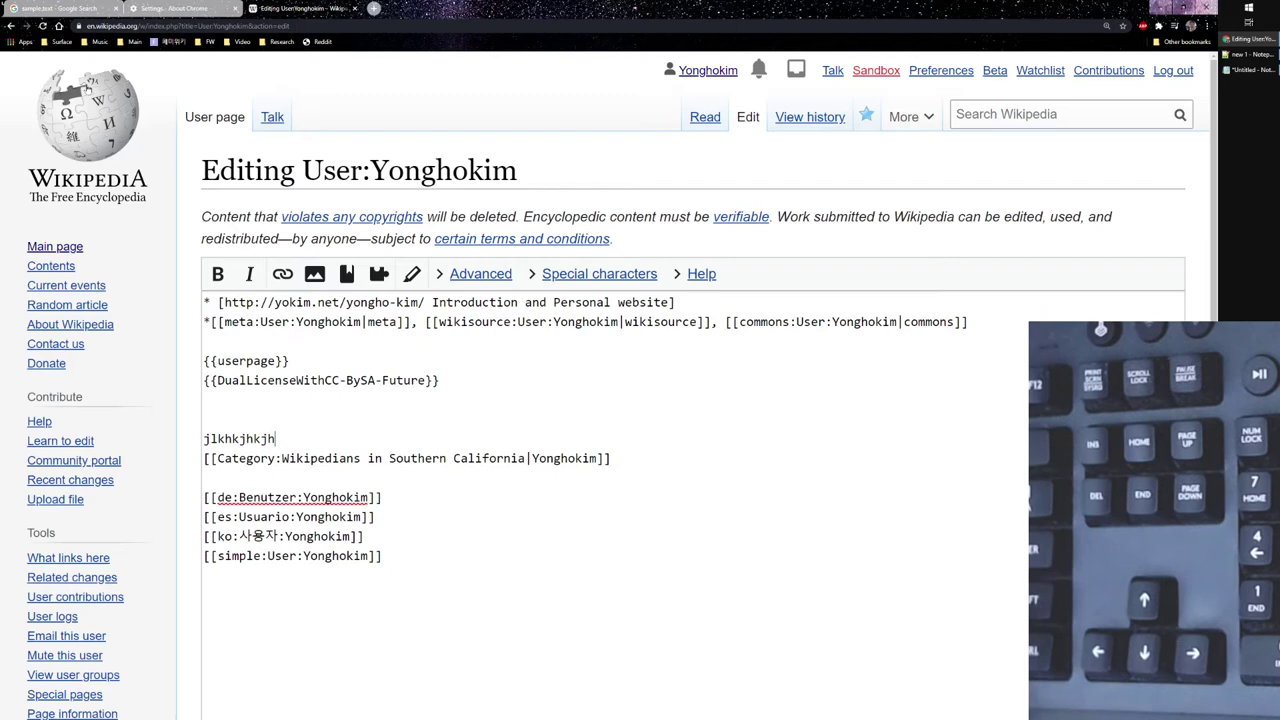
Back on the results, place a caret in the first result's description and move it up.
{"action": "left_click", "coordinate": [78, 7]}
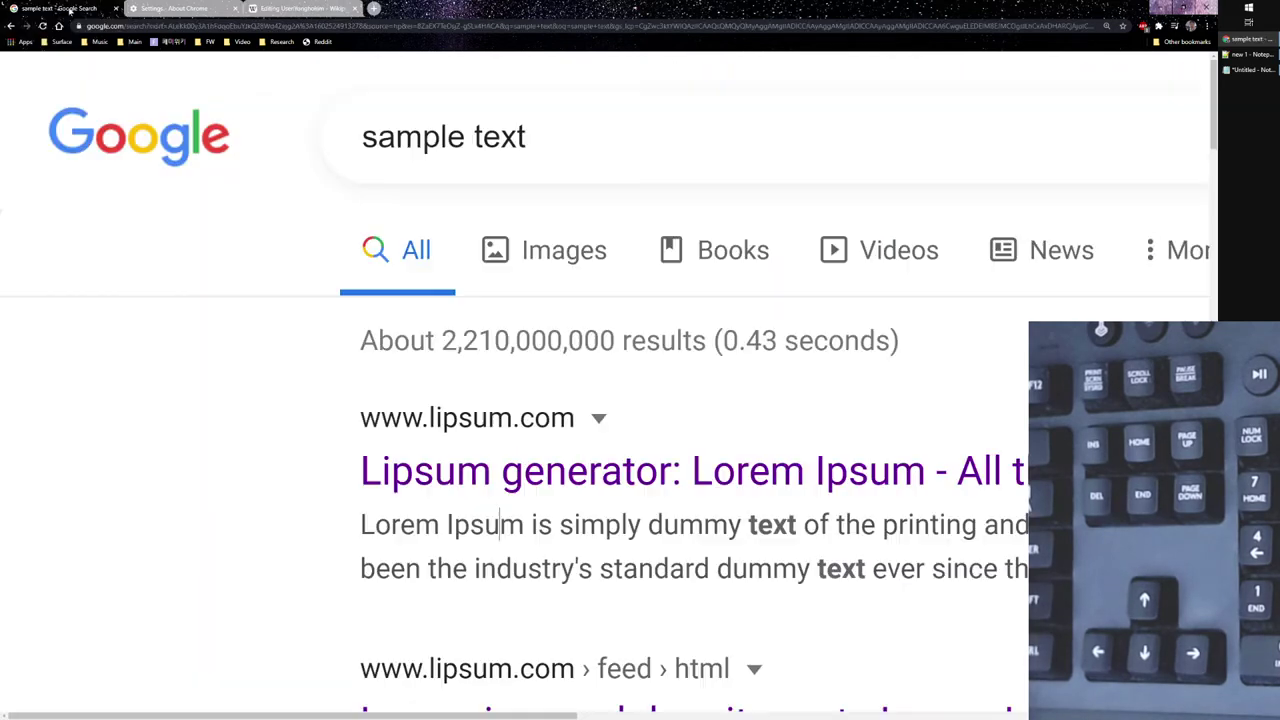
{"action": "scroll", "coordinate": [652, 309], "scroll_direction": "down", "scroll_amount": 3}
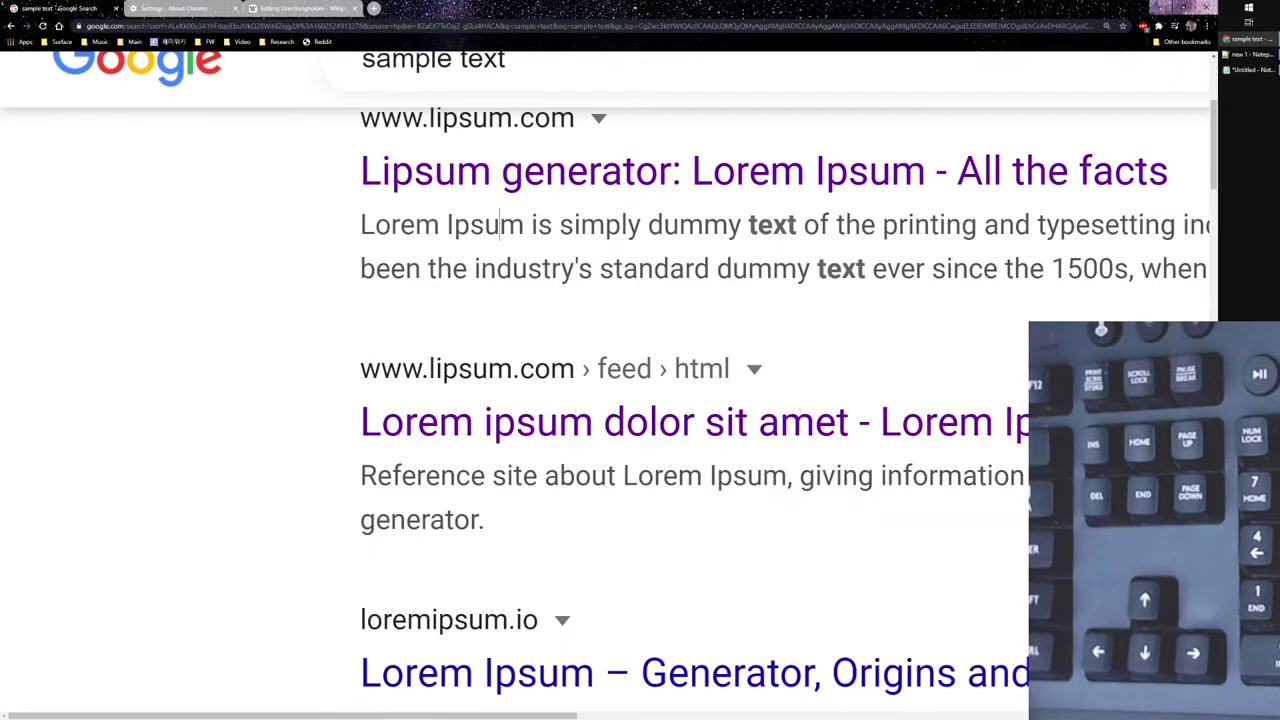
{"action": "left_click_drag", "start_coordinate": [486, 225], "coordinate": [598, 268]}
{"action": "left_click", "coordinate": [598, 268]}
{"action": "key", "text": "Up"}
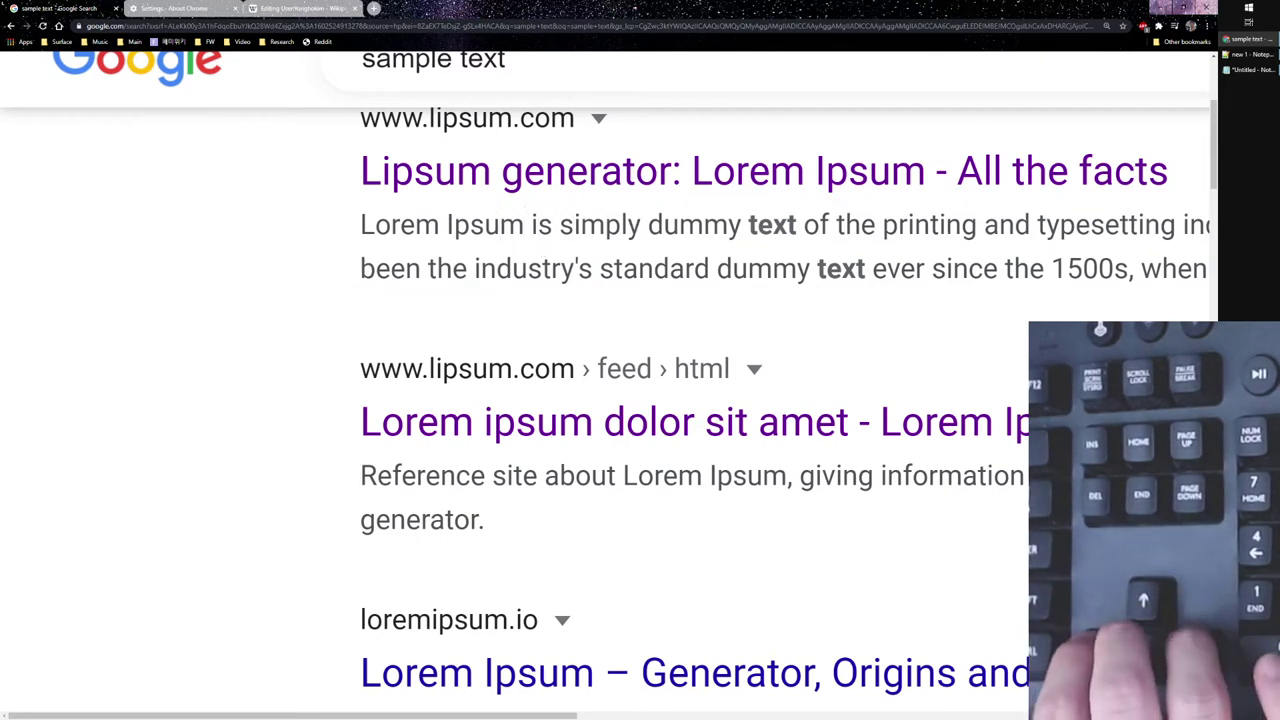
Extend and collapse a selection through 'been the industry', then open and close the Extensions menu.
{"action": "key", "text": "shift+Down"}
{"action": "key", "text": "shift+Up"}
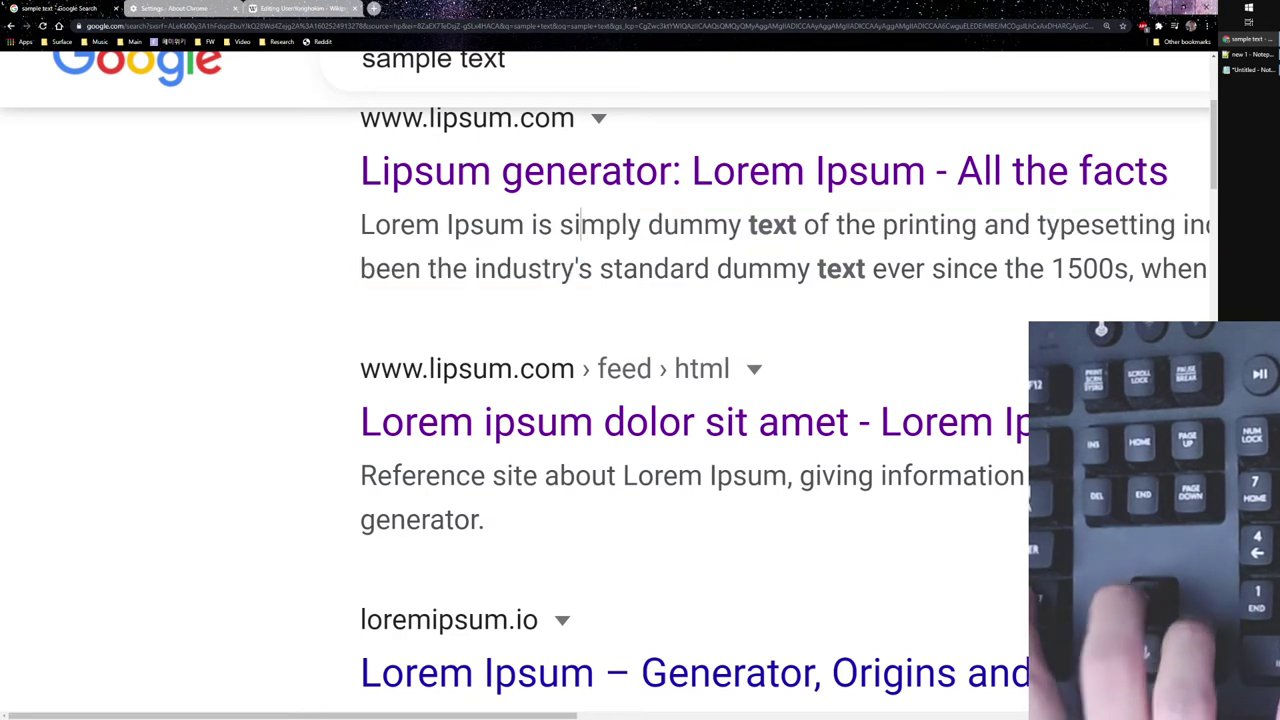
{"action": "key", "text": "shift+Down"}
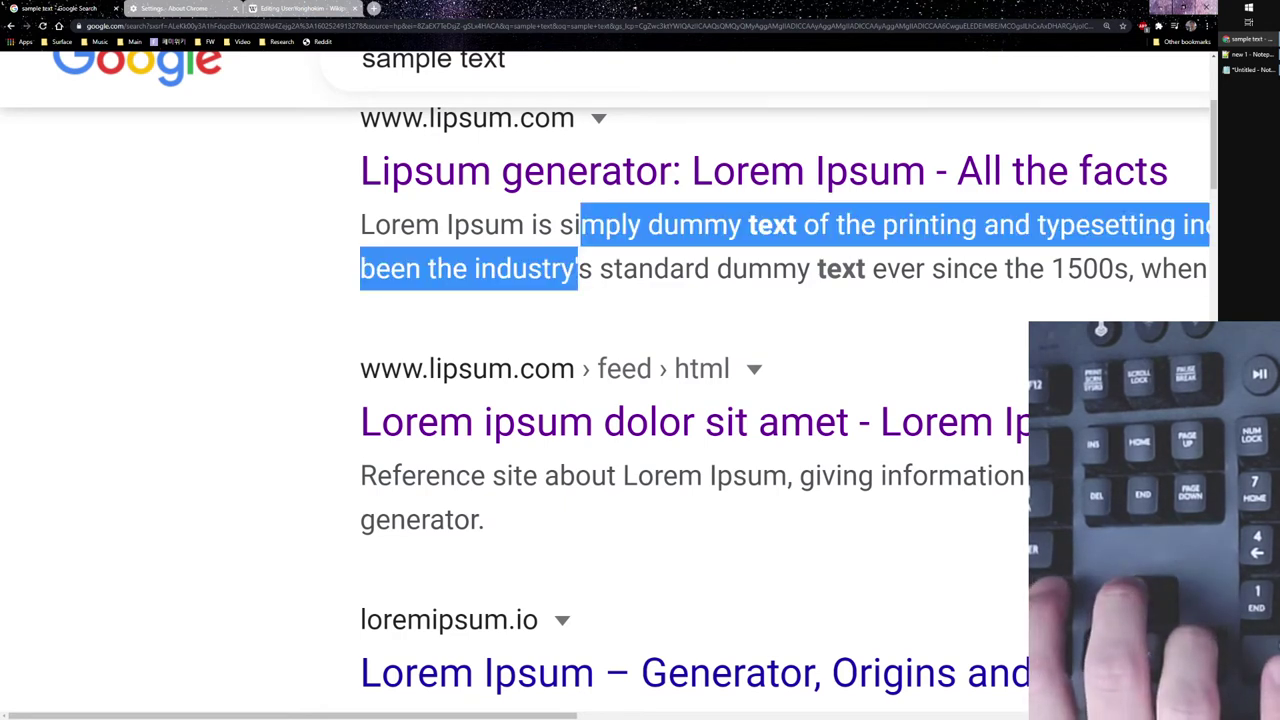
{"action": "key", "text": "shift+Up"}
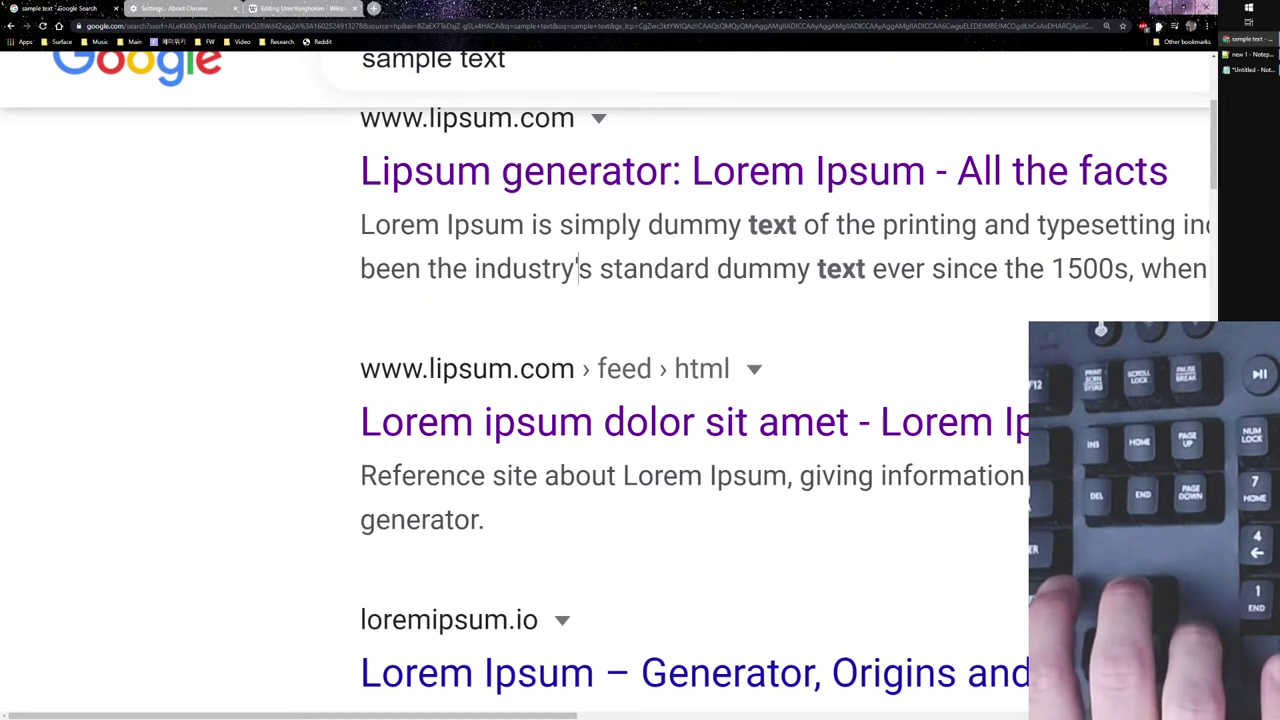
{"action": "left_click", "coordinate": [1158, 26]}
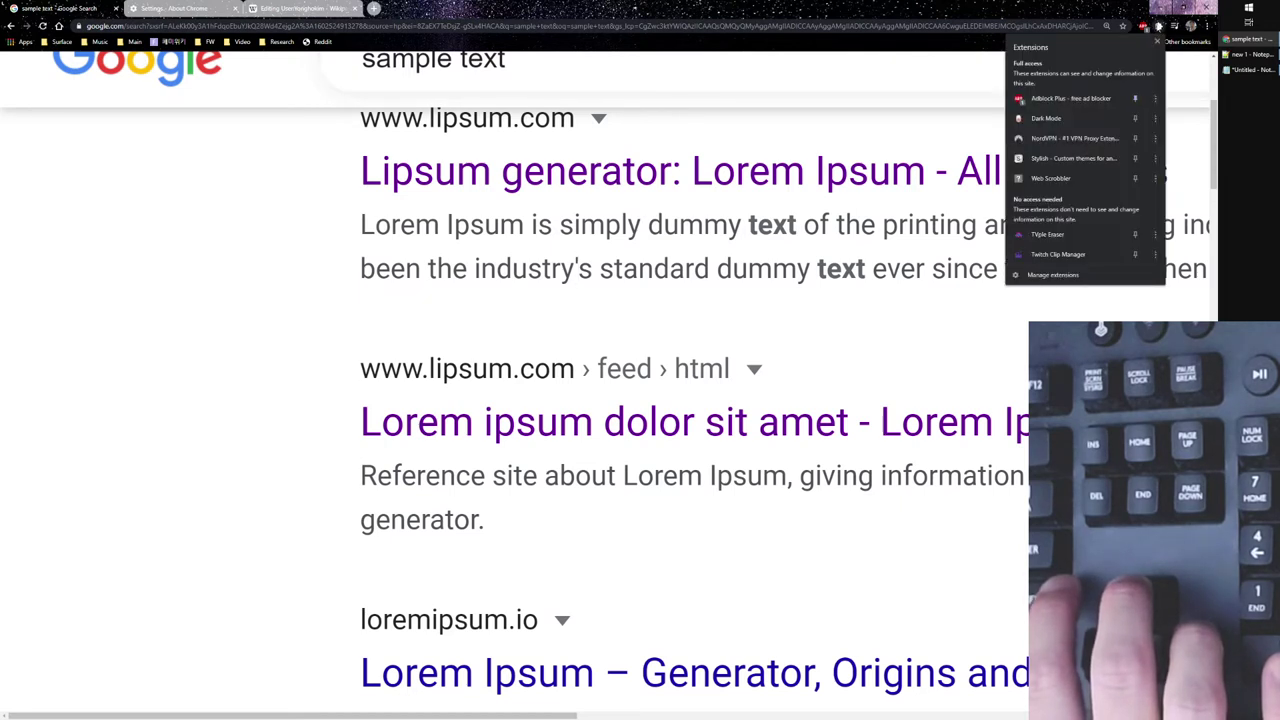
{"action": "left_click", "coordinate": [654, 268]}
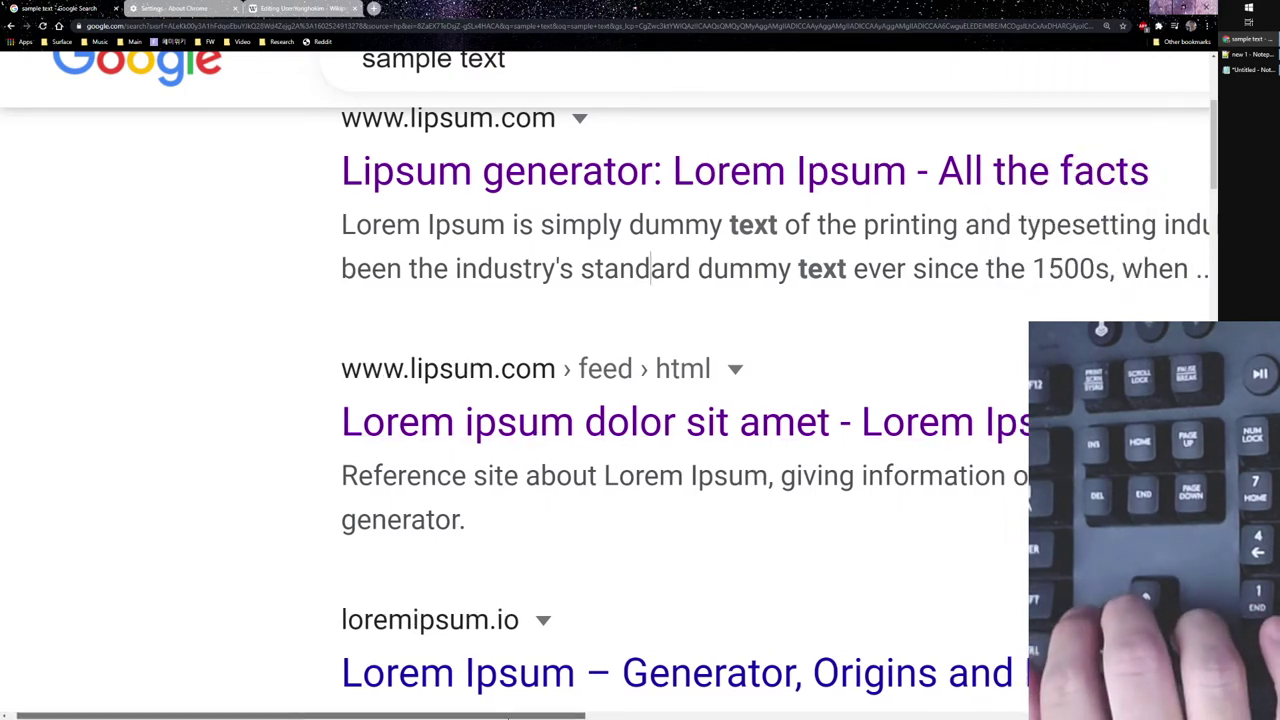
{"action": "key", "text": "Right"}
{"action": "key", "text": "Right"}
{"action": "key", "text": "Right"}
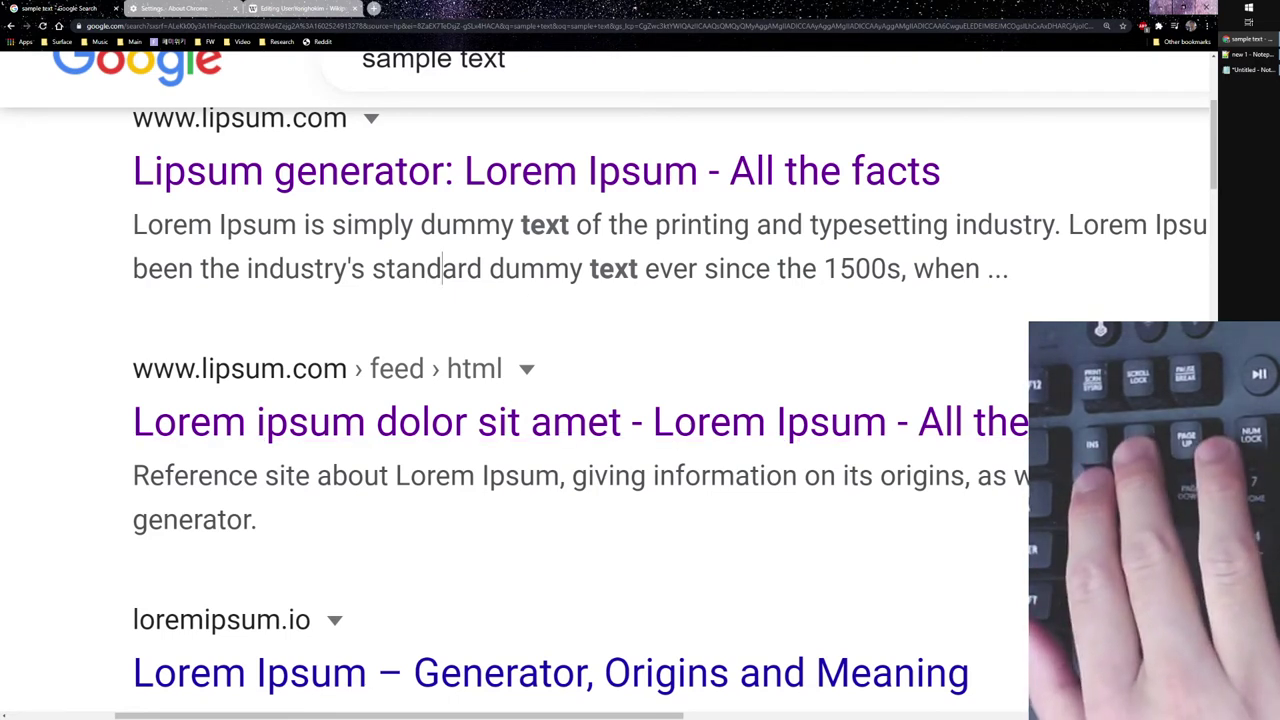
{"action": "key", "text": "Page_Down"}
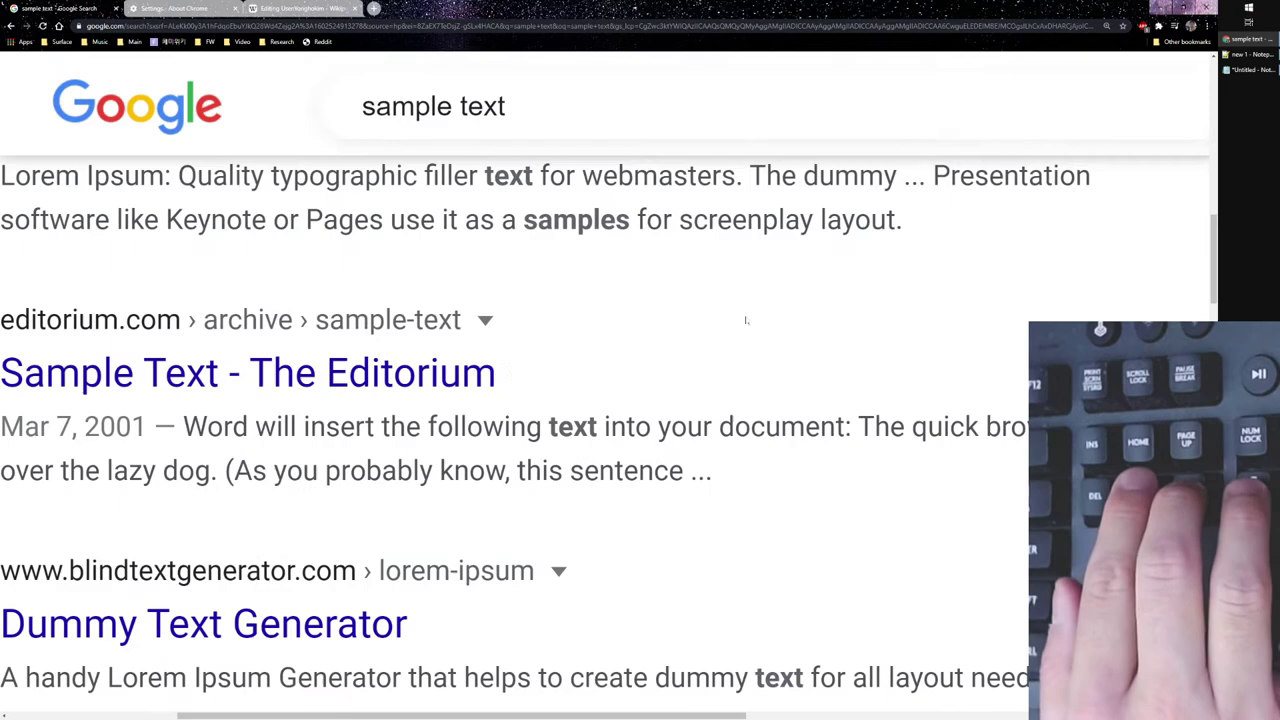
{"action": "key", "text": "Page_Down"}
{"action": "key", "text": "Home"}
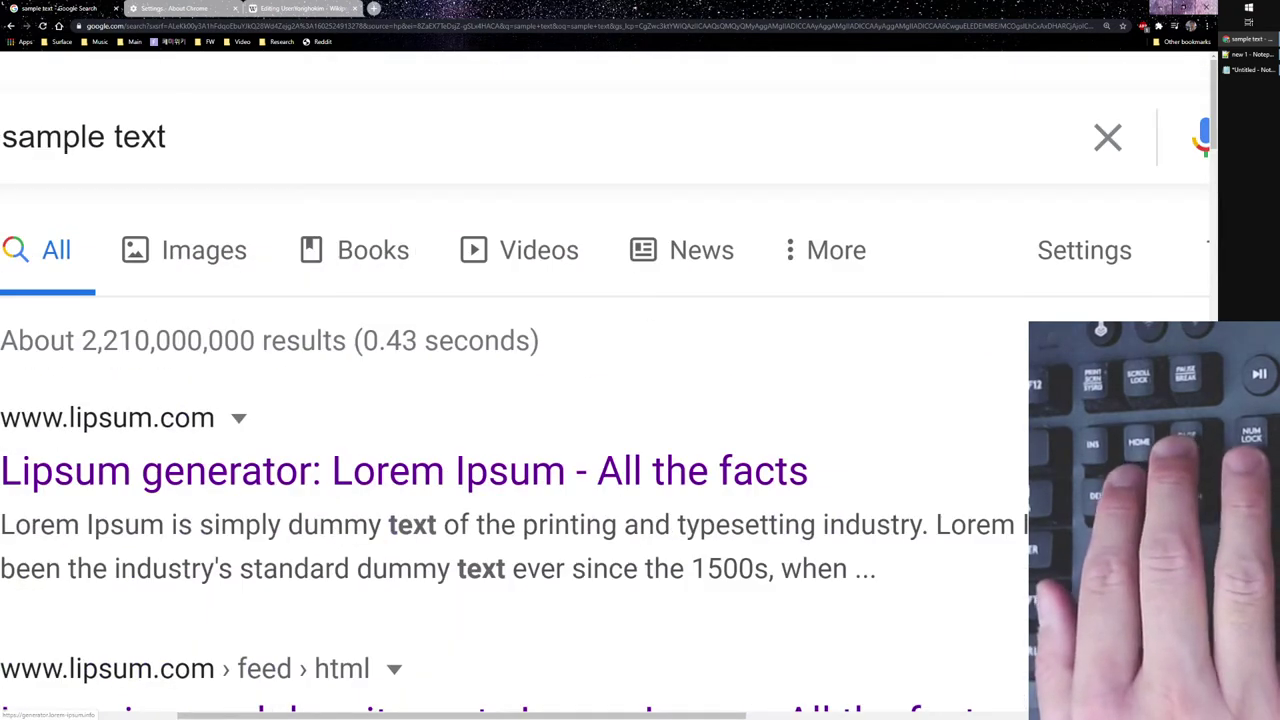
{"action": "key", "text": "Down"}
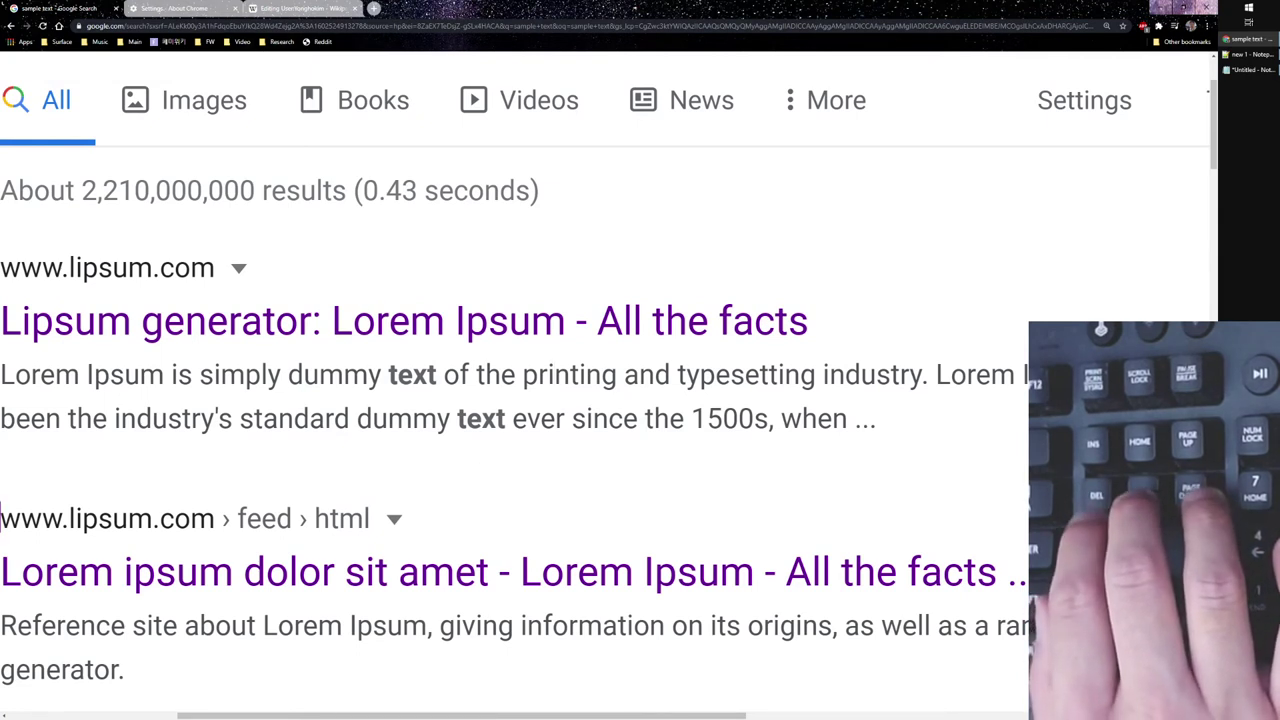
{"action": "key", "text": "Tab"}
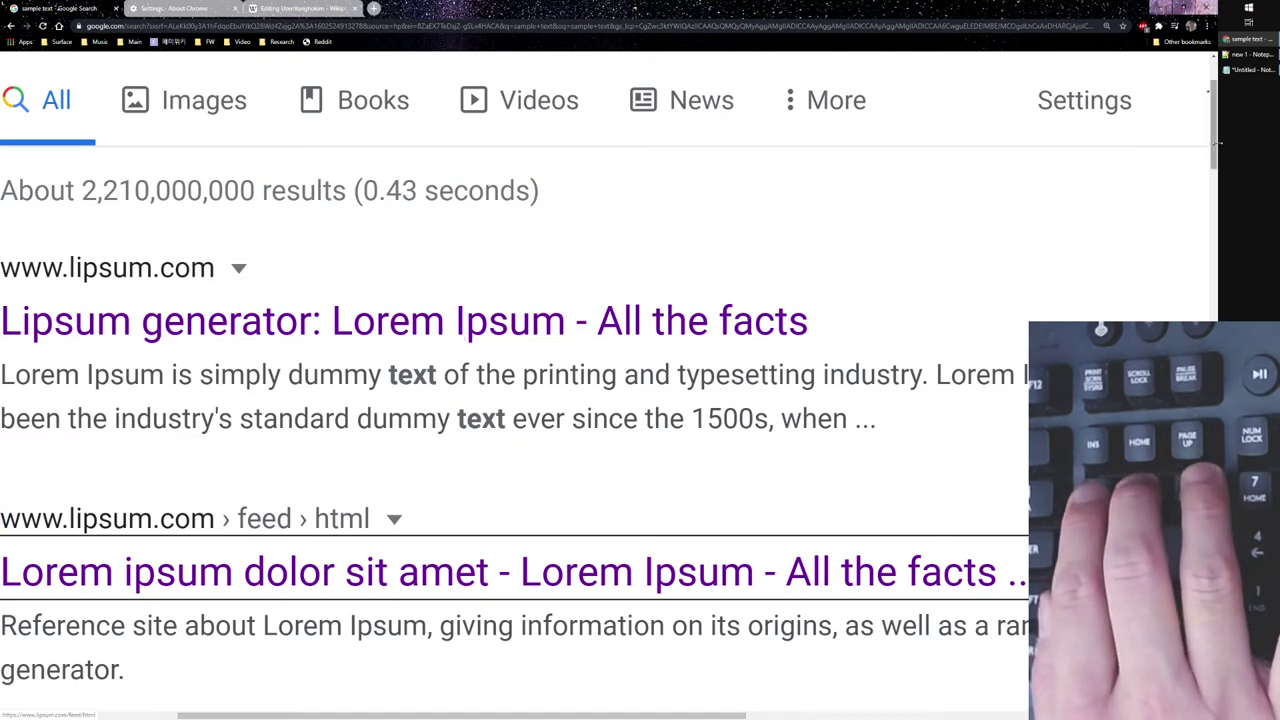
{"action": "key", "text": "Page_Down"}
{"action": "key", "text": "Page_Down"}
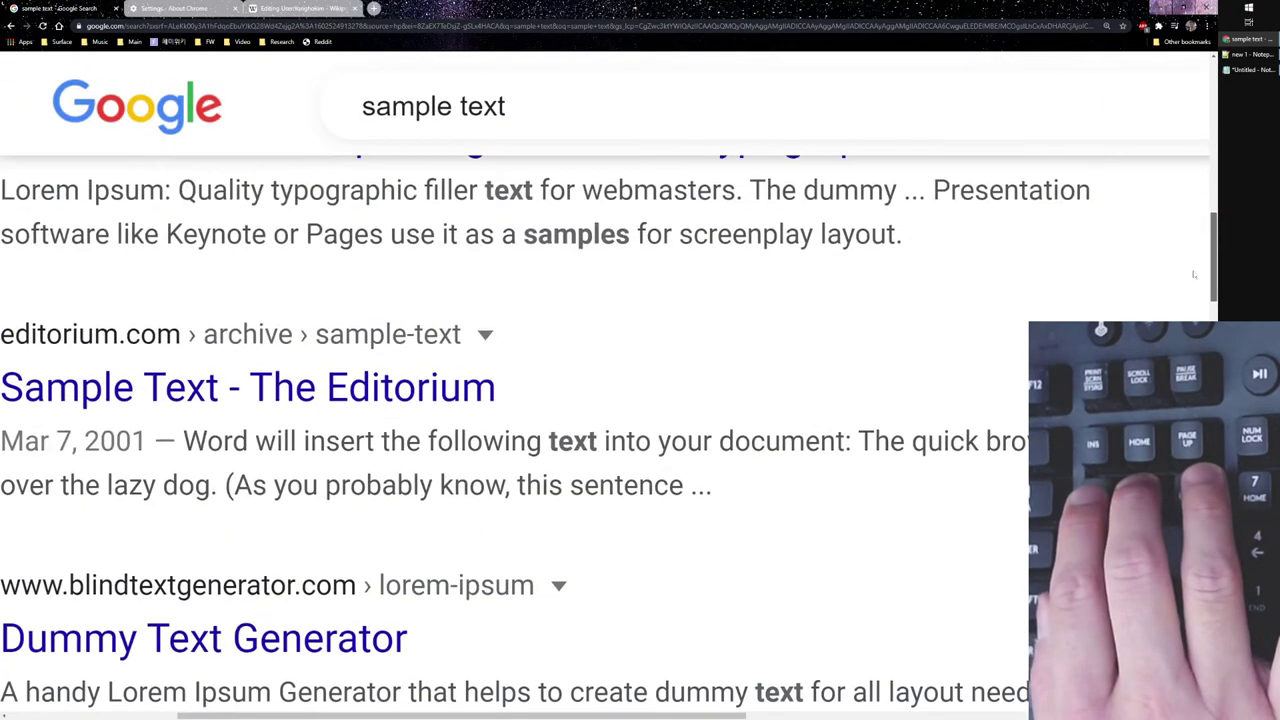
{"action": "key", "text": "Page_Down"}
{"action": "key", "text": "Page_Down"}
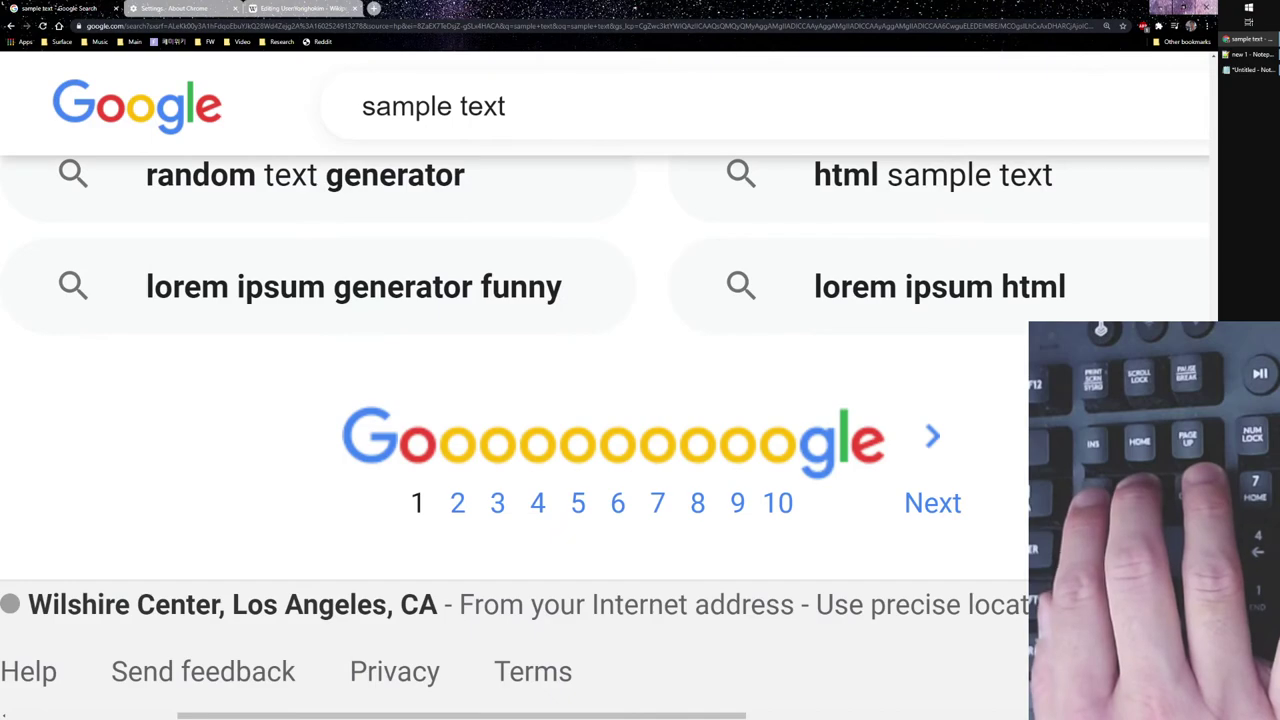
{"action": "key", "text": "Page_Up"}
{"action": "key", "text": "Page_Up"}
{"action": "key", "text": "Page_Up"}
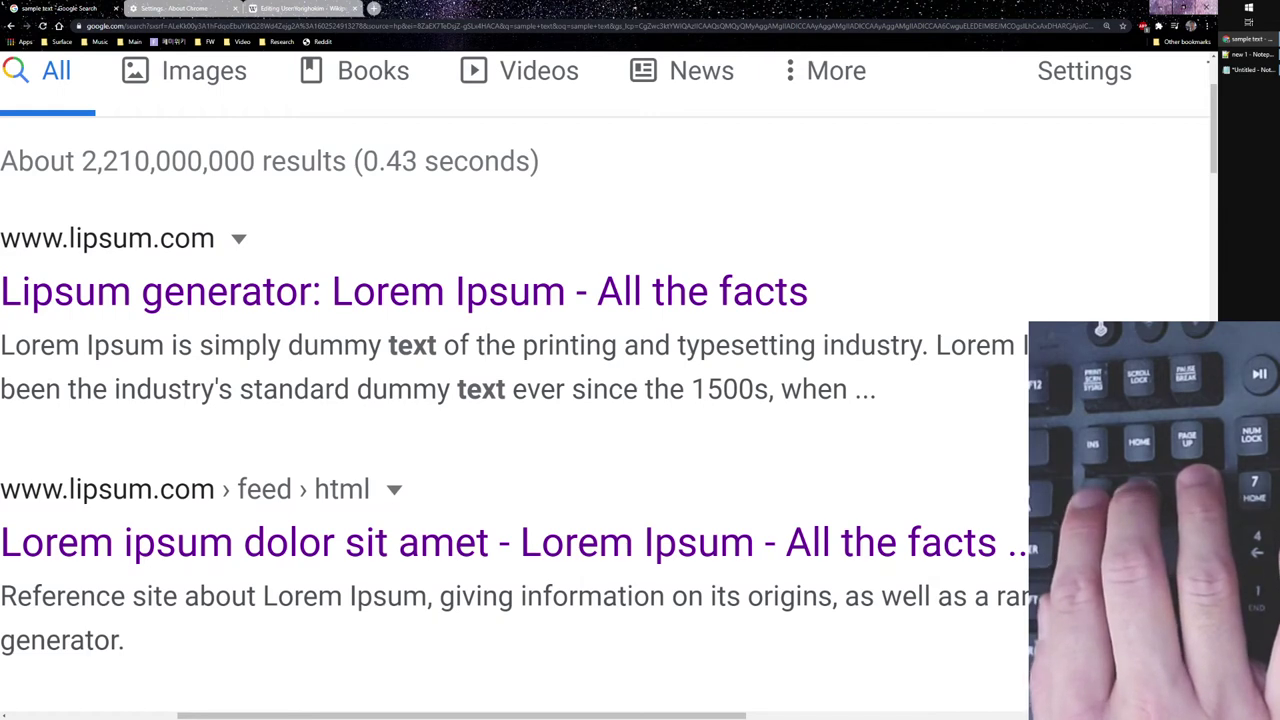
Toggle a Shift+End/Shift+Home selection within the first description's first line.
{"action": "key", "text": "Down"}
{"action": "key", "text": "Down"}
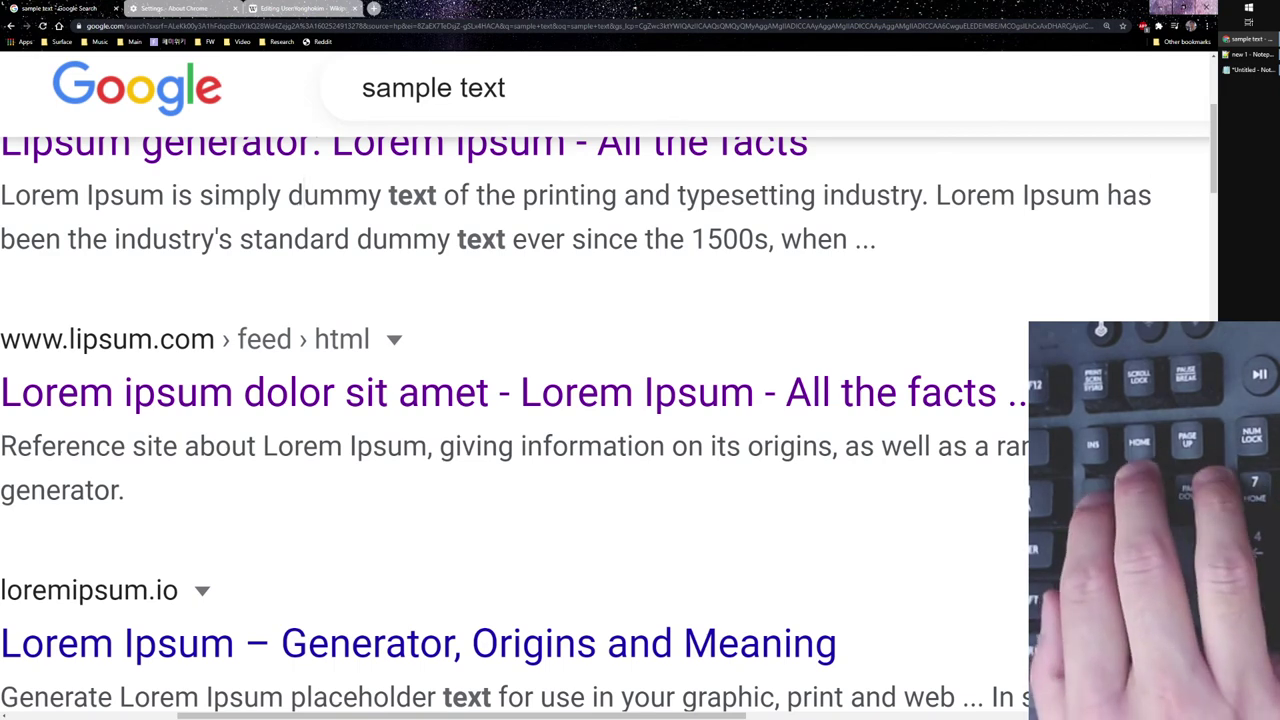
{"action": "key", "text": "shift+End"}
{"action": "key", "text": "shift+Home"}
{"action": "key", "text": "shift+End"}
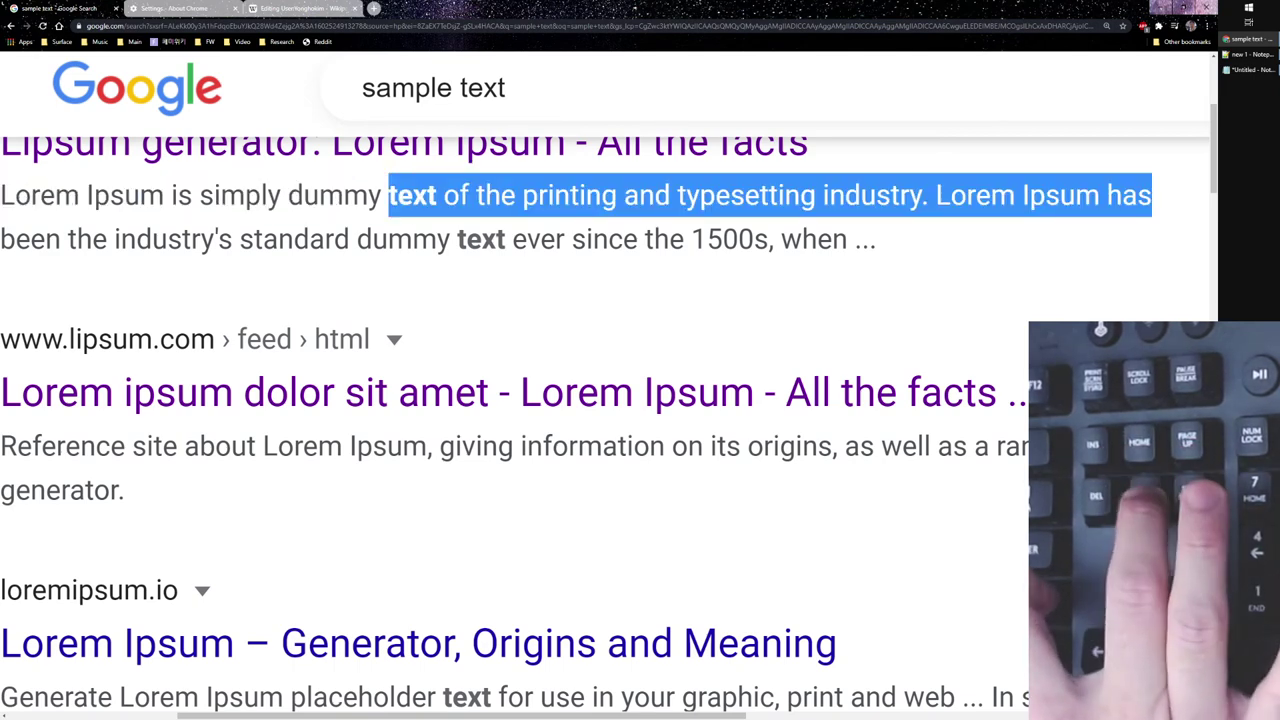
{"action": "key", "text": "shift+Home"}
{"action": "key", "text": "shift+End"}
{"action": "key", "text": "shift+Home"}
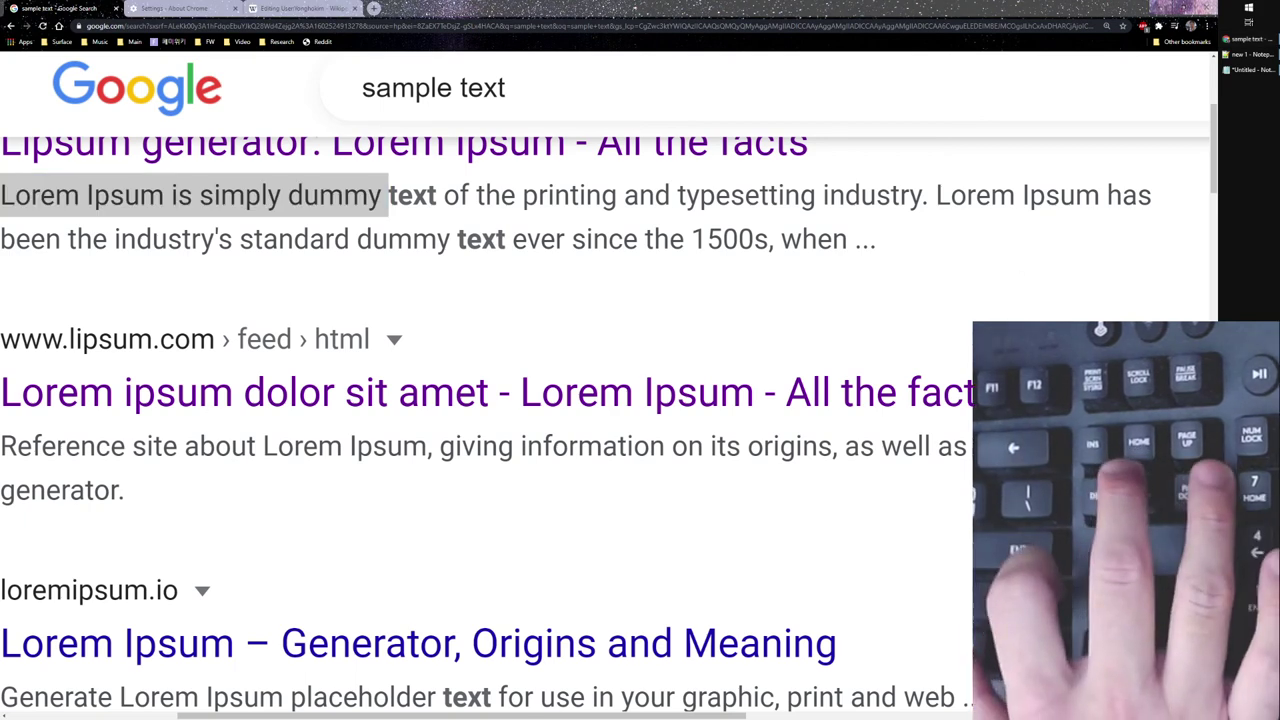
Reactivate the faded selection and settle it from mid-'typesetting' through 'Lorem Ipsum has'.
{"action": "left_click", "coordinate": [746, 195]}
{"action": "key", "text": "shift+Home"}
{"action": "key", "text": "shift+End"}
{"action": "key", "text": "shift+Home"}
{"action": "key", "text": "shift+End"}
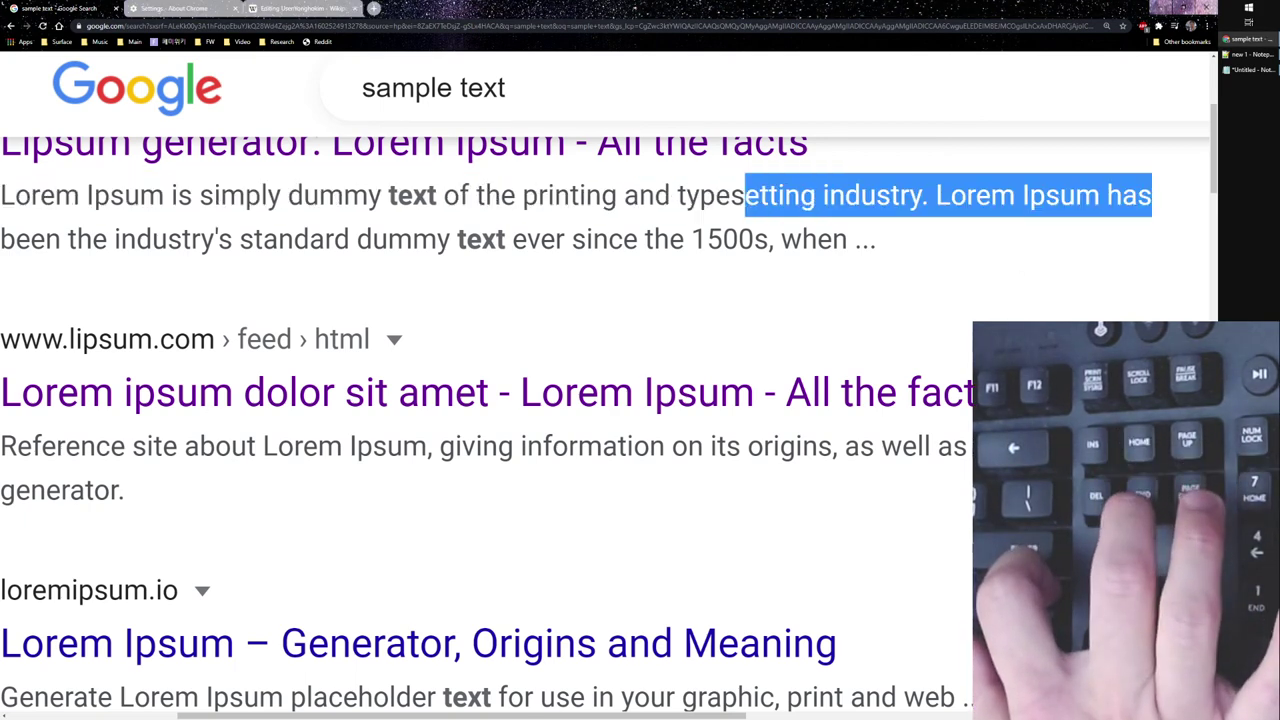
{"action": "key", "text": "shift+Home"}
{"action": "key", "text": "shift+End"}
{"action": "key", "text": "shift+Home"}
{"action": "key", "text": "shift+End"}
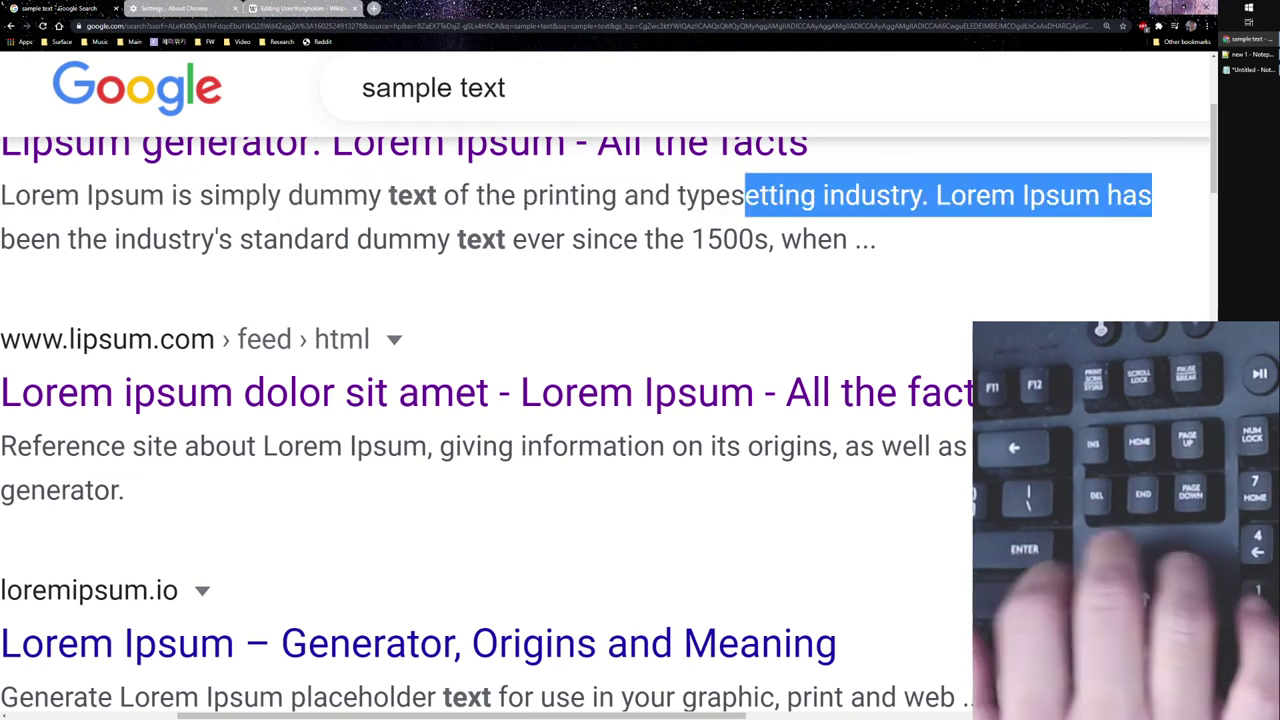